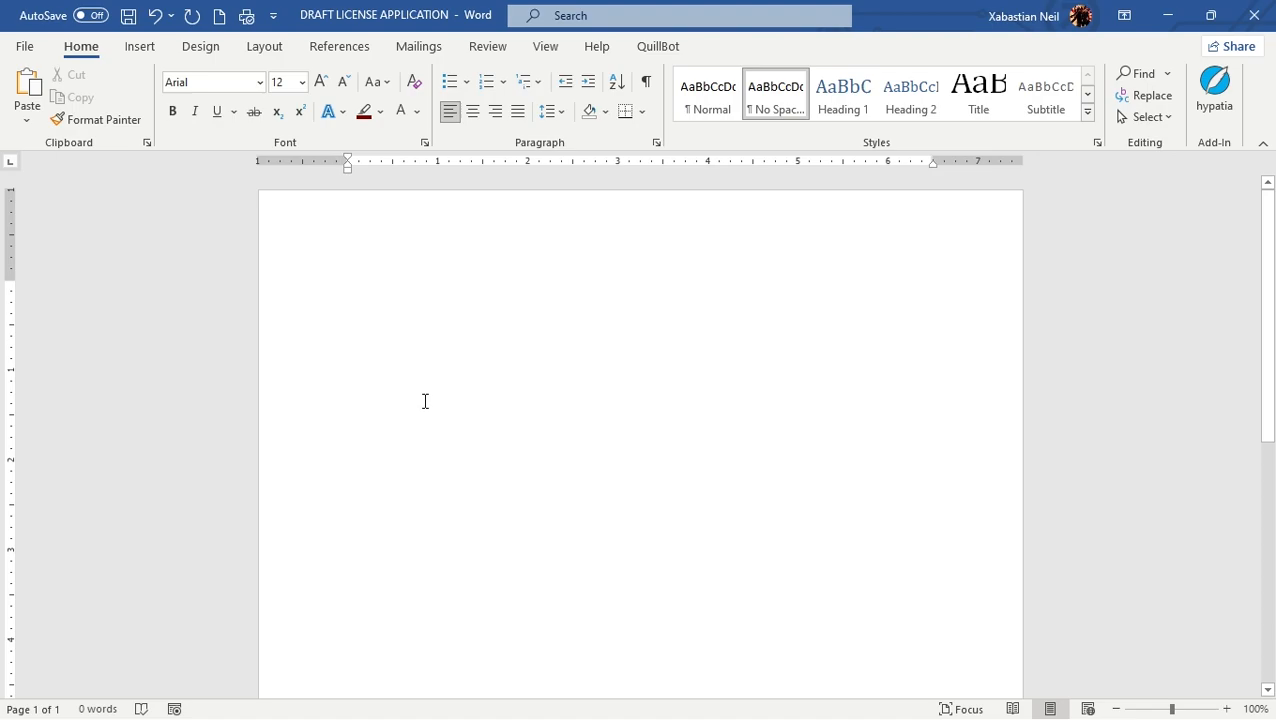
# Enter Kangaroo, Tigers, Koala and Lions across the first line, separated by default tab stops.
pyautogui.write('kangaroo')
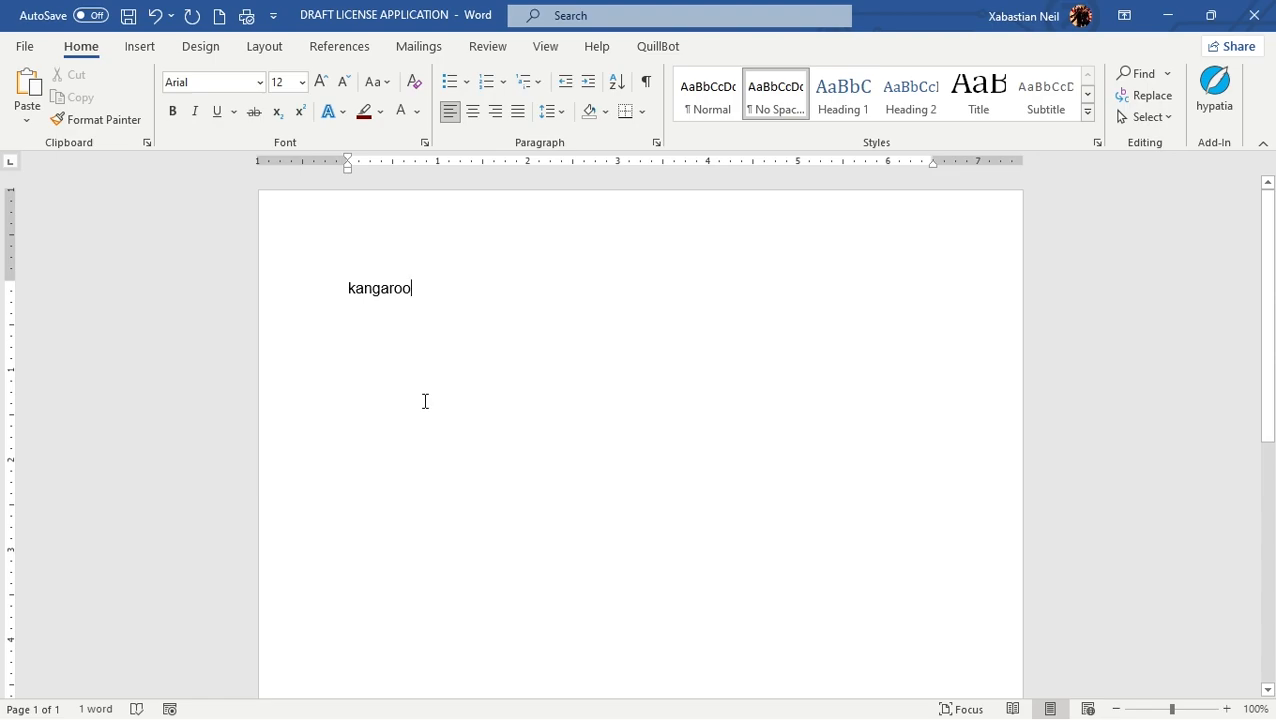
pyautogui.press('Return')
pyautogui.press('BackSpace')
pyautogui.write('Tigers')
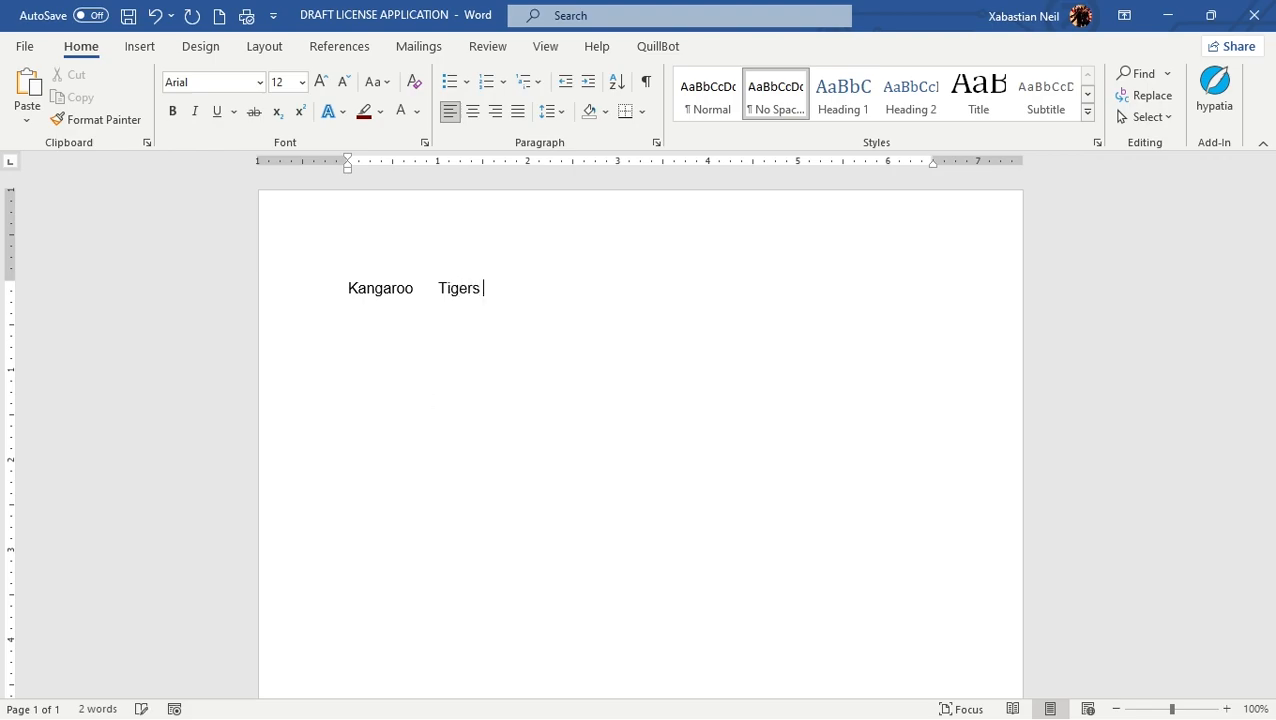
pyautogui.press('Tab')
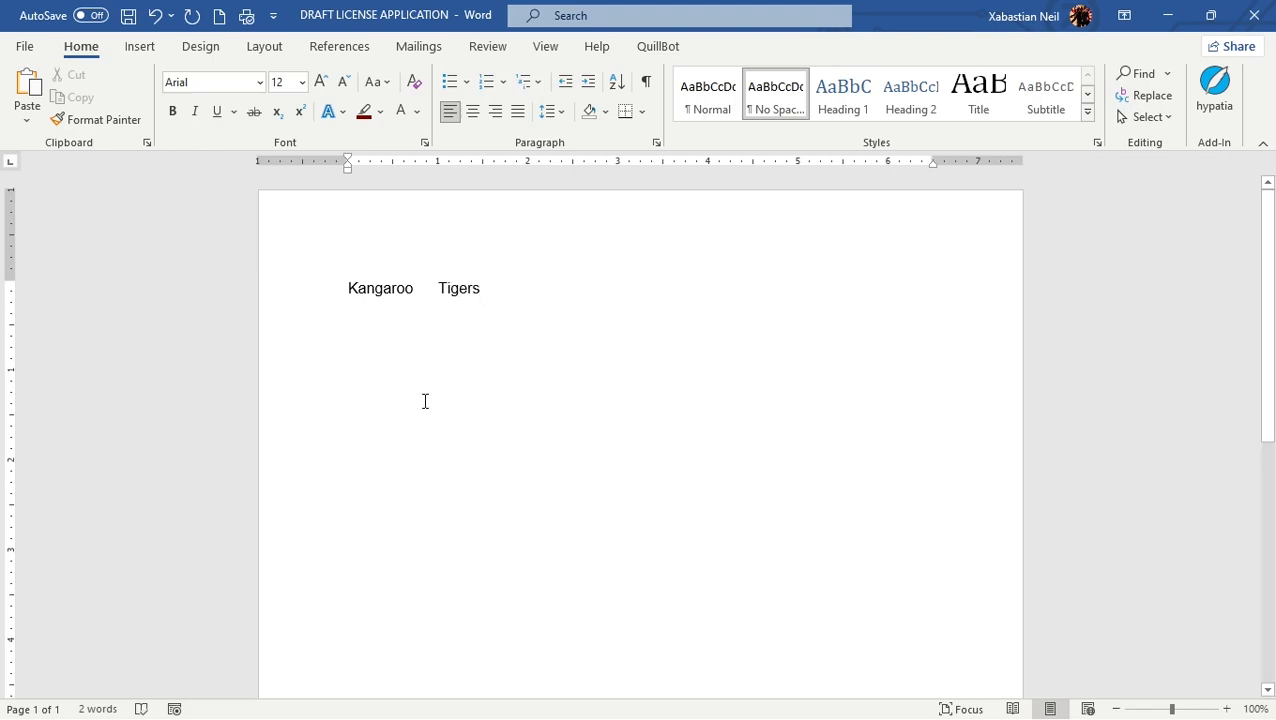
pyautogui.press('Tab')
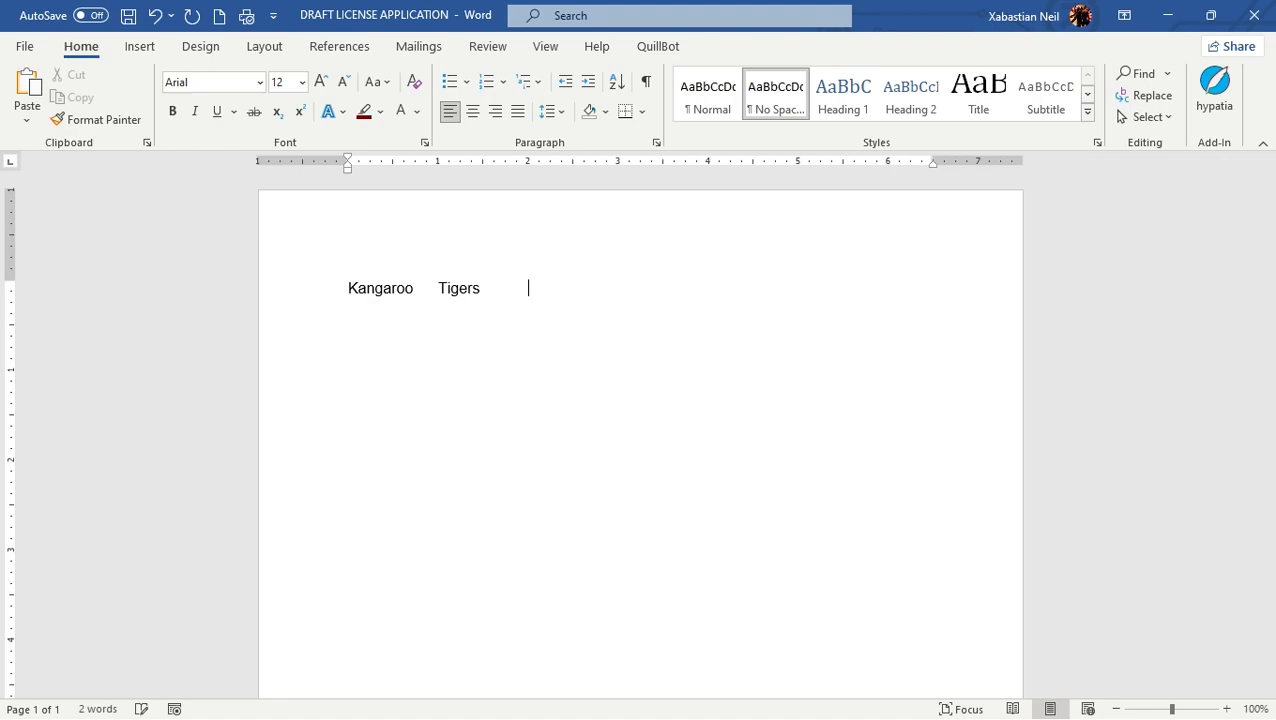
pyautogui.write('Koala')
pyautogui.press('Tab')
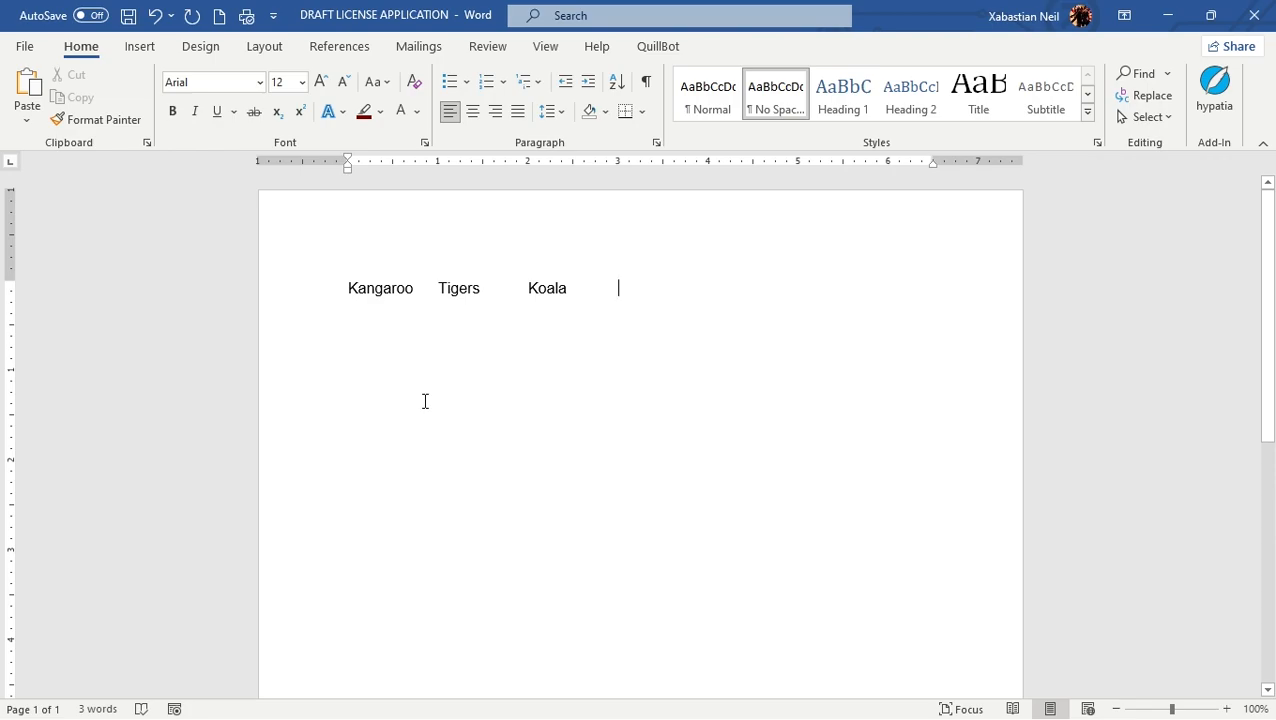
pyautogui.write('Lions')
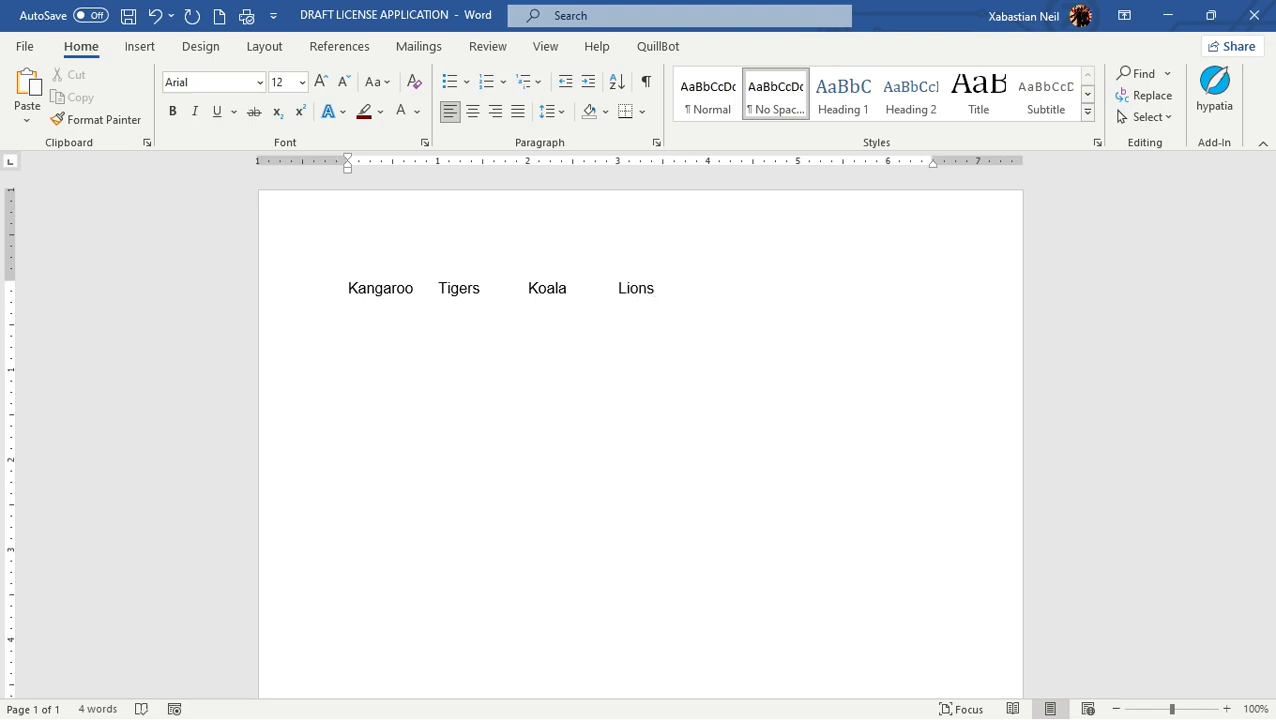
# Continue the line with Toucans, Chimpangee and Gorilla at the following tab stops.
pyautogui.press('Tab')
pyautogui.write('B')
pyautogui.press('BackSpace')
pyautogui.write('Toucans')
pyautogui.press('Tab')
pyautogui.write('Chimpangee')
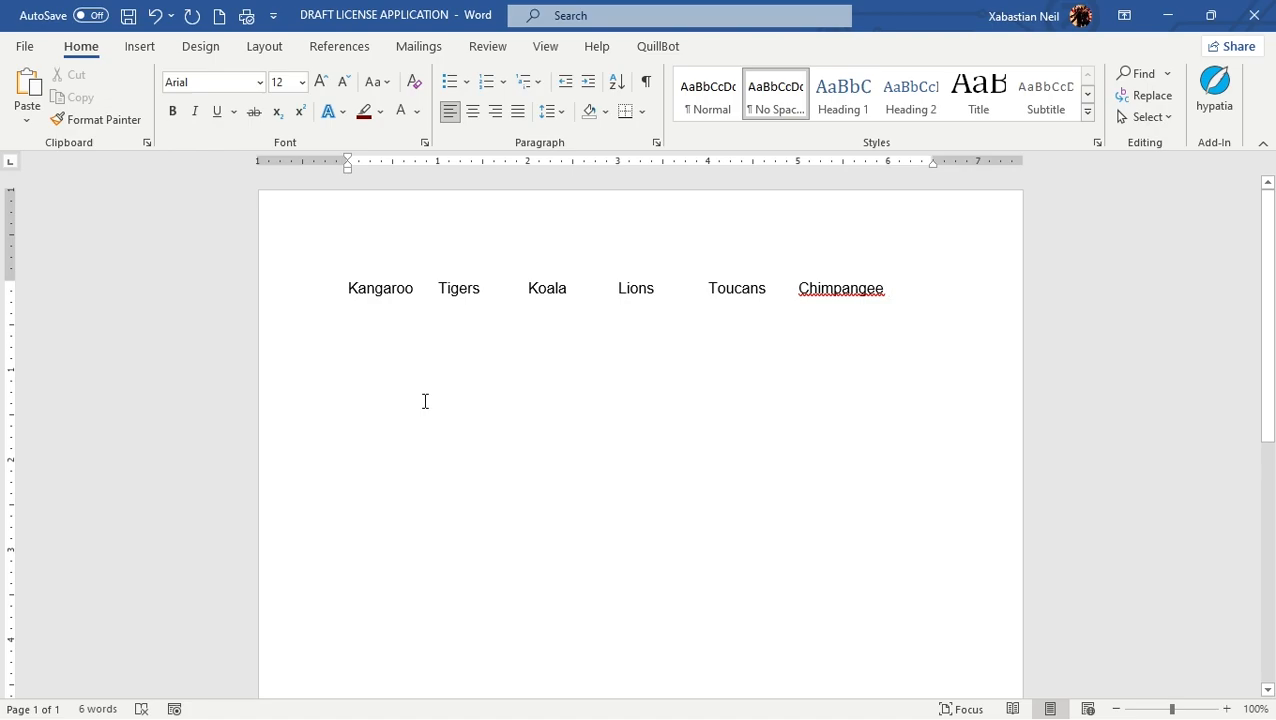
pyautogui.write('Gorilla')
# Correct the misspelled Chimpangee to the suggested spelling Chimpanzee.
pyautogui.click(872, 285)
pyautogui.rightClick(868, 286)
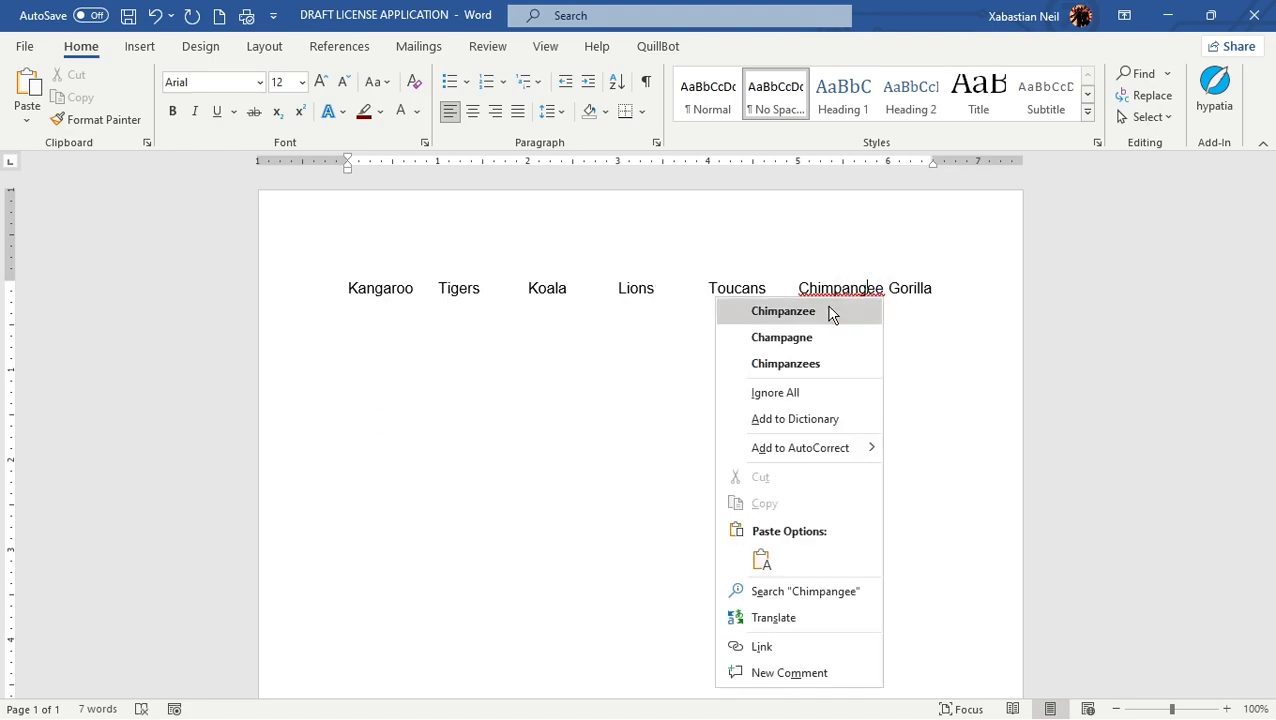
pyautogui.click(830, 307)
pyautogui.click(887, 309)
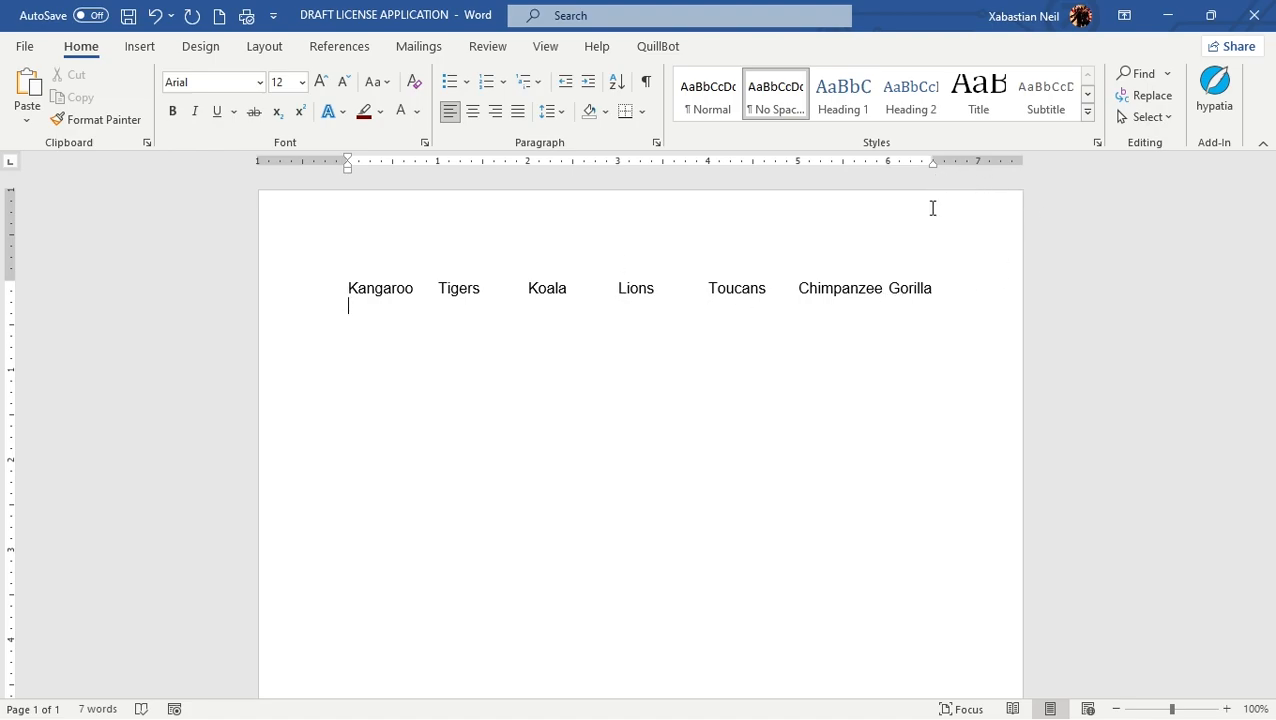
# Try adding text after Gorilla at the right margin, and clear the test characters.
pyautogui.click(940, 292)
pyautogui.write('ga')
pyautogui.press('BackSpace')
pyautogui.press('BackSpace')
pyautogui.press('BackSpace')
pyautogui.write('had')
pyautogui.press('BackSpace')
pyautogui.press('BackSpace')
pyautogui.press('BackSpace')
# Extend the right indent to the 7-inch mark, test it with extra text after Gorilla, and clear that text.
pyautogui.moveTo(933, 166); pyautogui.dragTo(975, 173)
pyautogui.click(955, 287)
pyautogui.write('hadha')
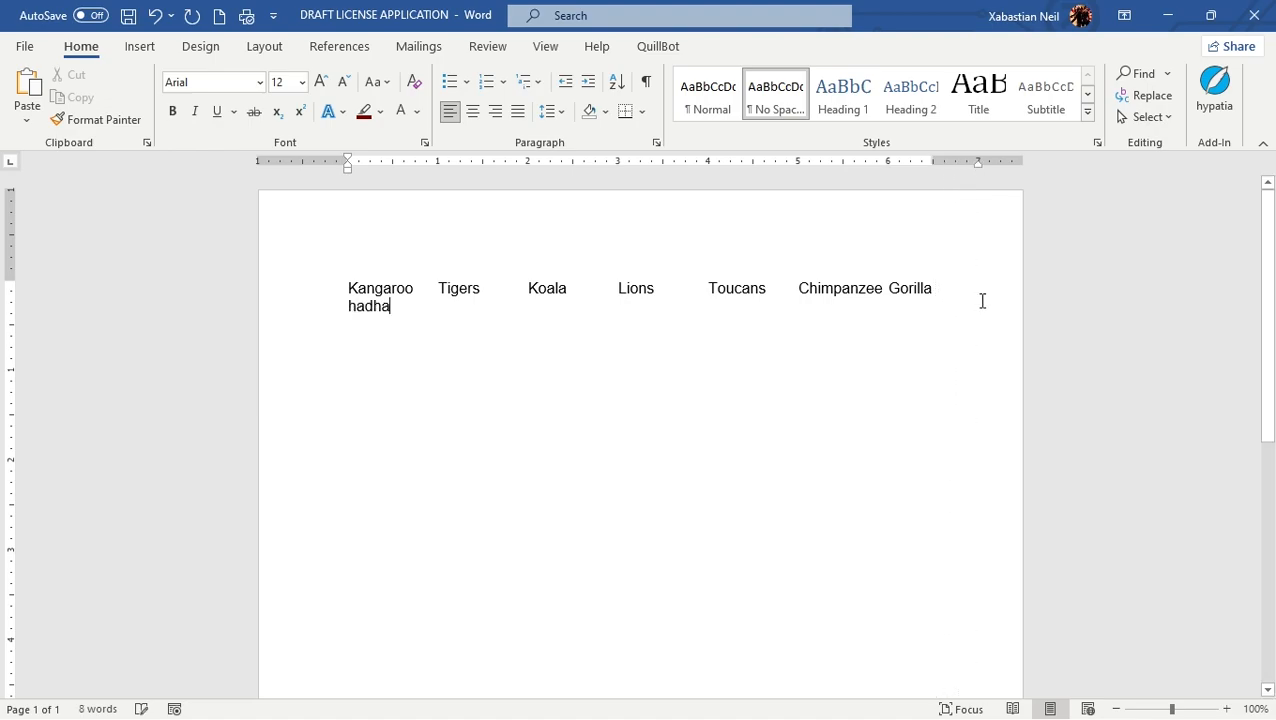
pyautogui.press('BackSpace')
pyautogui.press('BackSpace')
pyautogui.press('BackSpace')
pyautogui.press('BackSpace')
pyautogui.press('BackSpace')
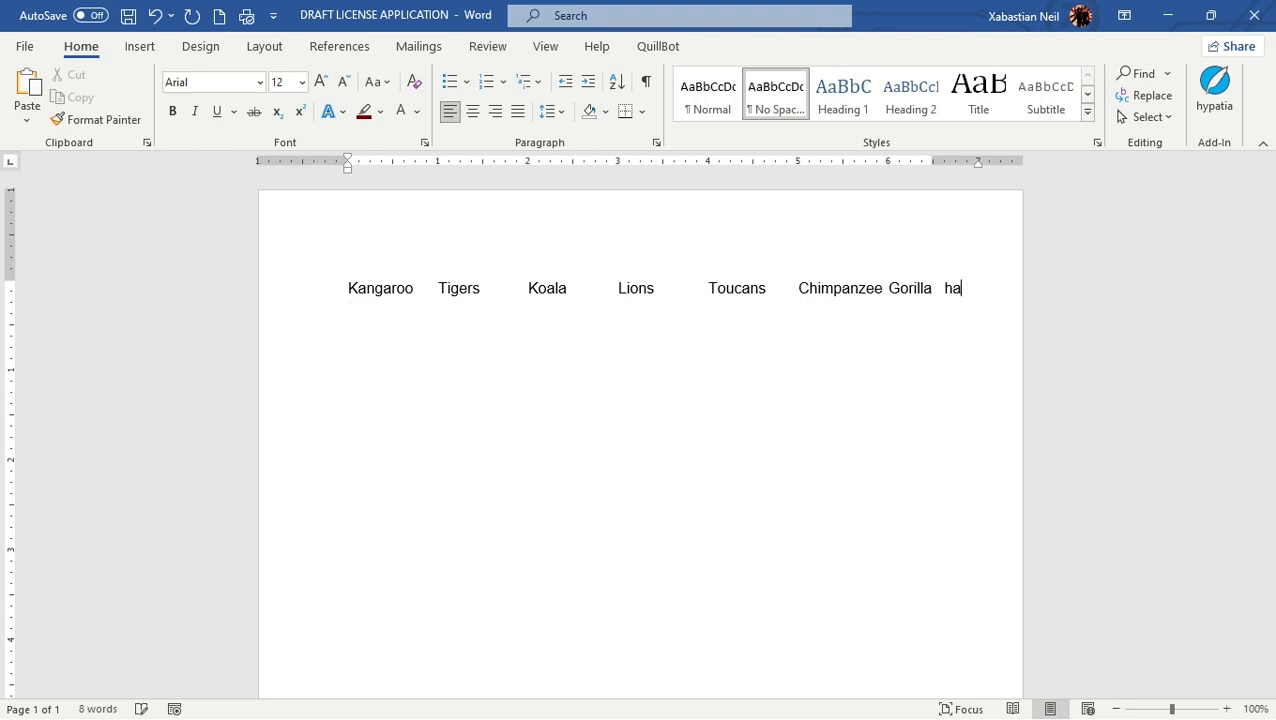
pyautogui.press('BackSpace')
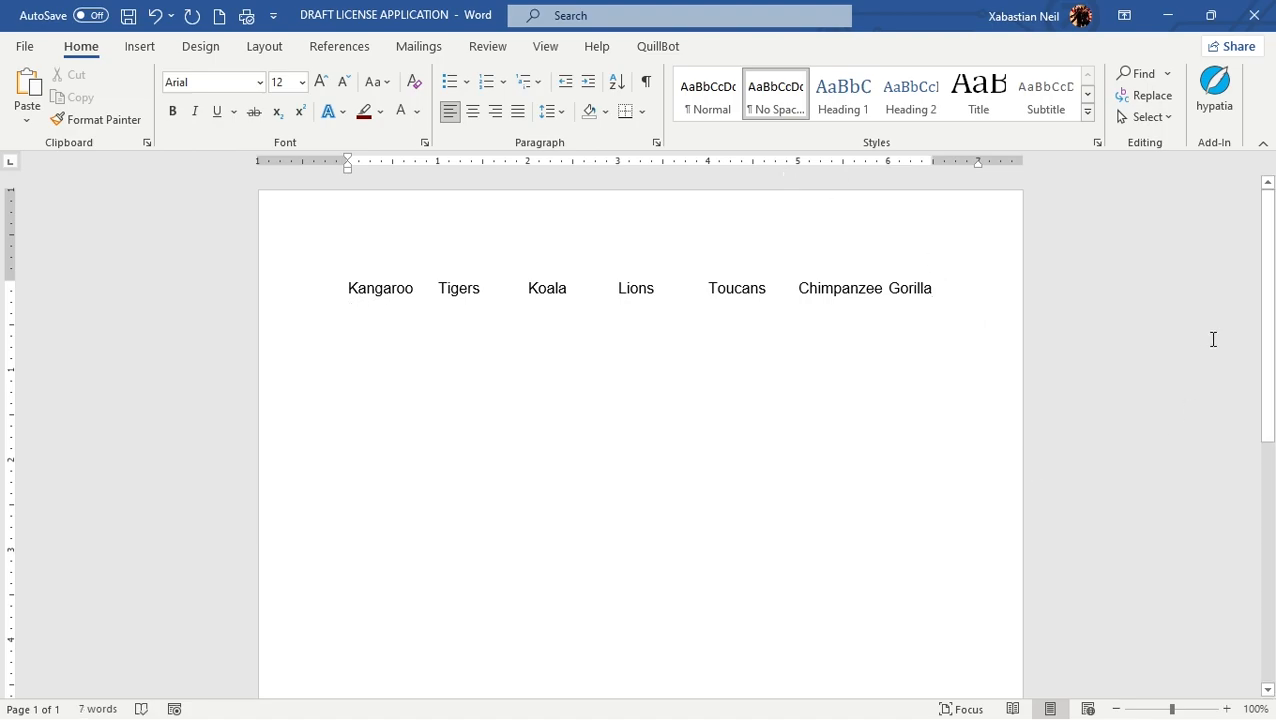
# Return the right indent to the 6.5-inch mark and place the cursor at the end of the line.
pyautogui.moveTo(978, 165); pyautogui.dragTo(936, 174)
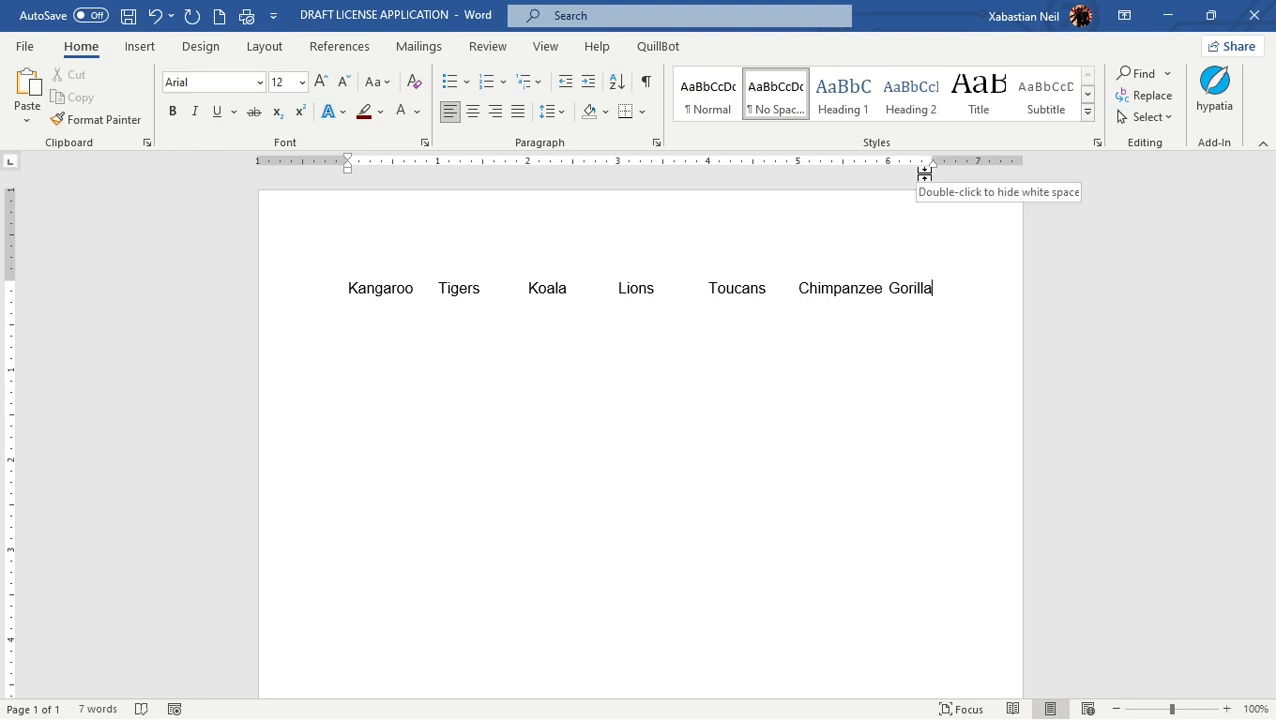
pyautogui.scroll(-6, 917, 296)
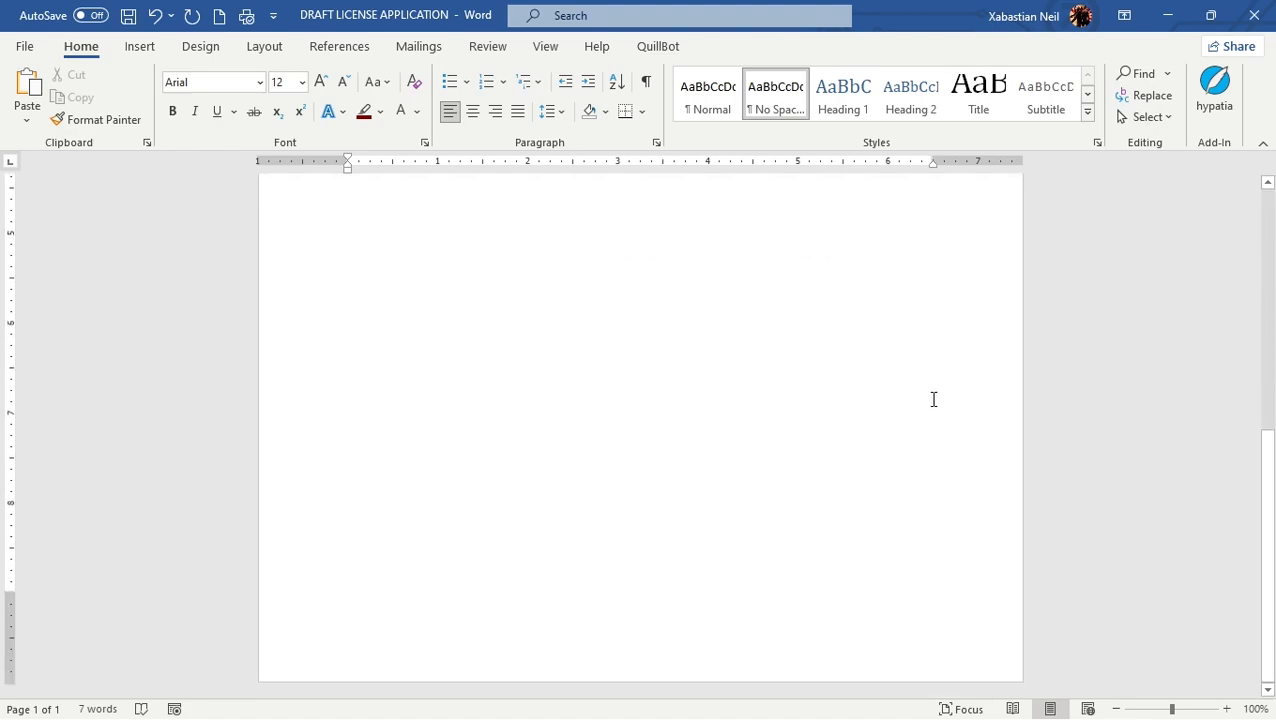
pyautogui.scroll(5, 719, 431)
pyautogui.click(949, 288)
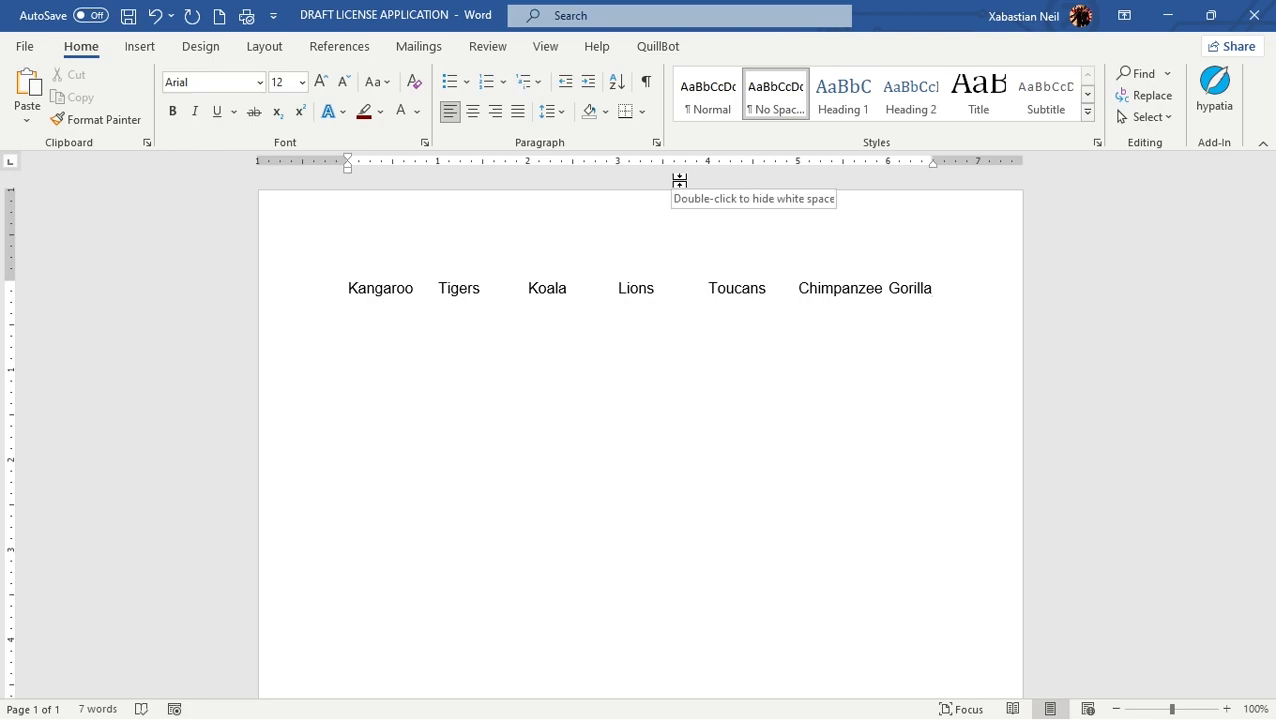
# Delete the whole line of animal names to leave the page blank.
pyautogui.press('Return')
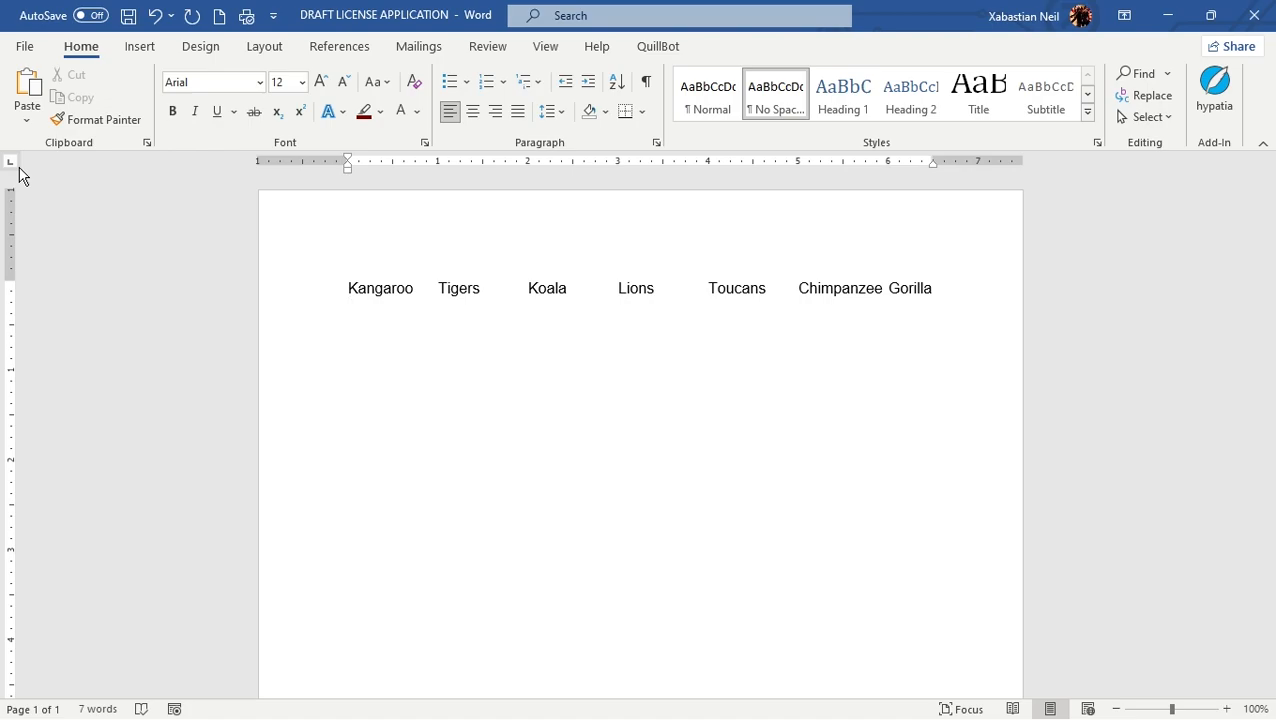
pyautogui.click(316, 282)
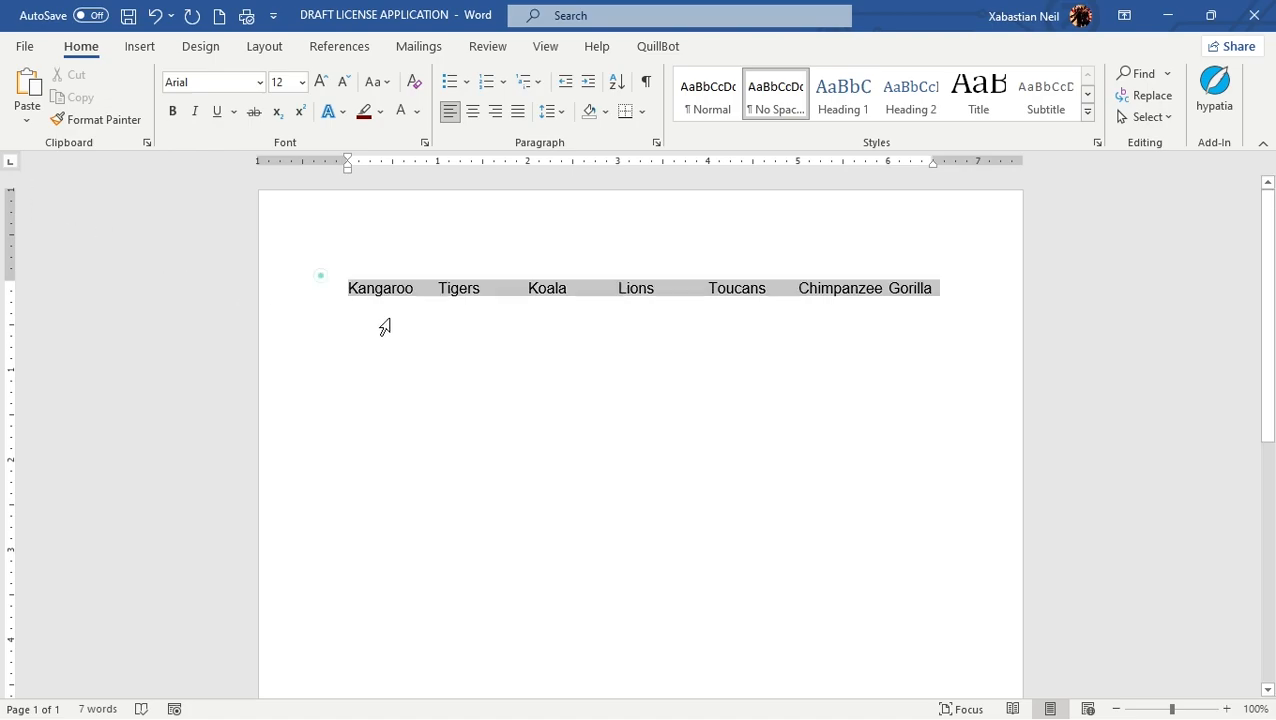
pyautogui.press('Delete')
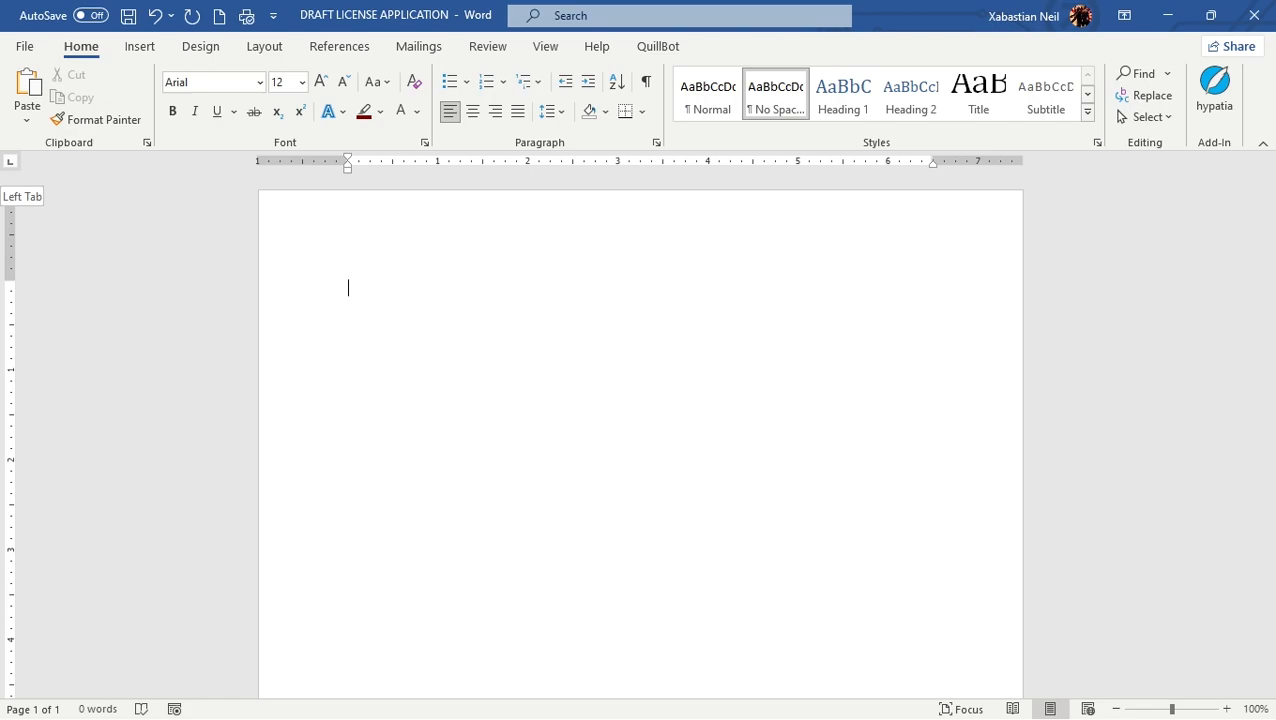
# Cycle through the ruler's tab types to examine each one, including the decimal, bar and indent markers.
pyautogui.click(10, 161)
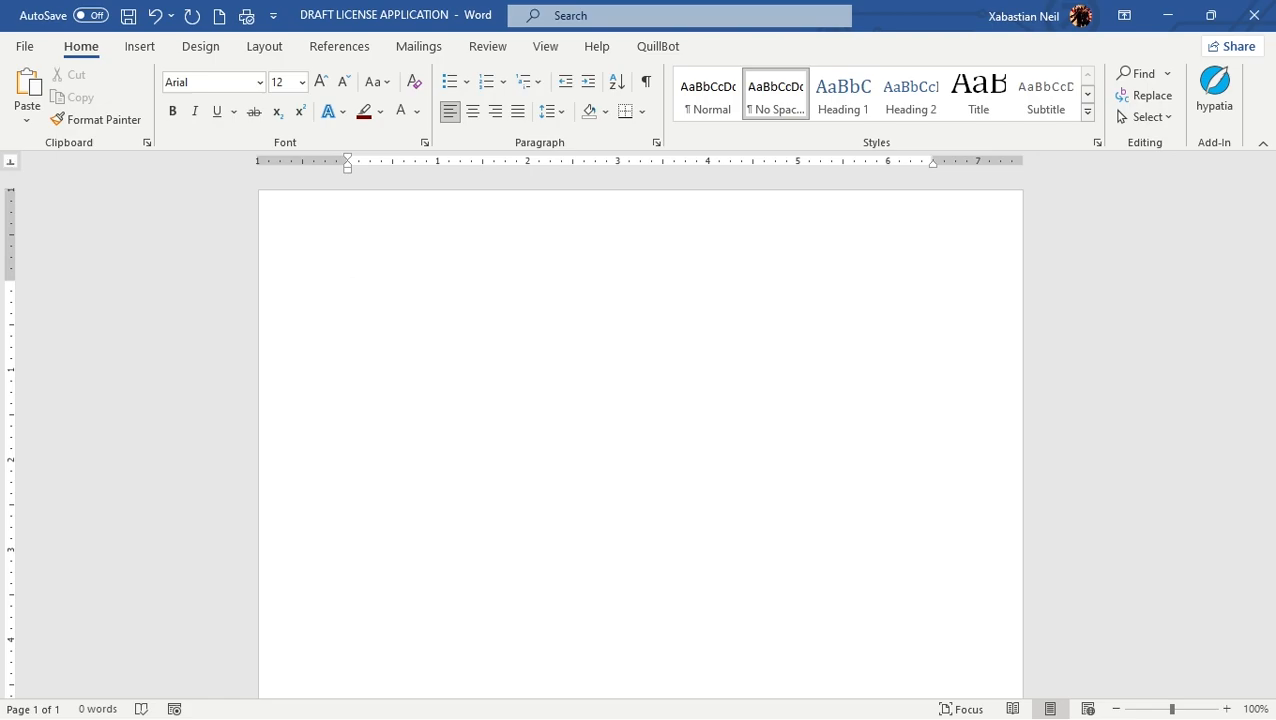
pyautogui.click(12, 164)
pyautogui.click(12, 166)
pyautogui.click(12, 164)
pyautogui.click(12, 165)
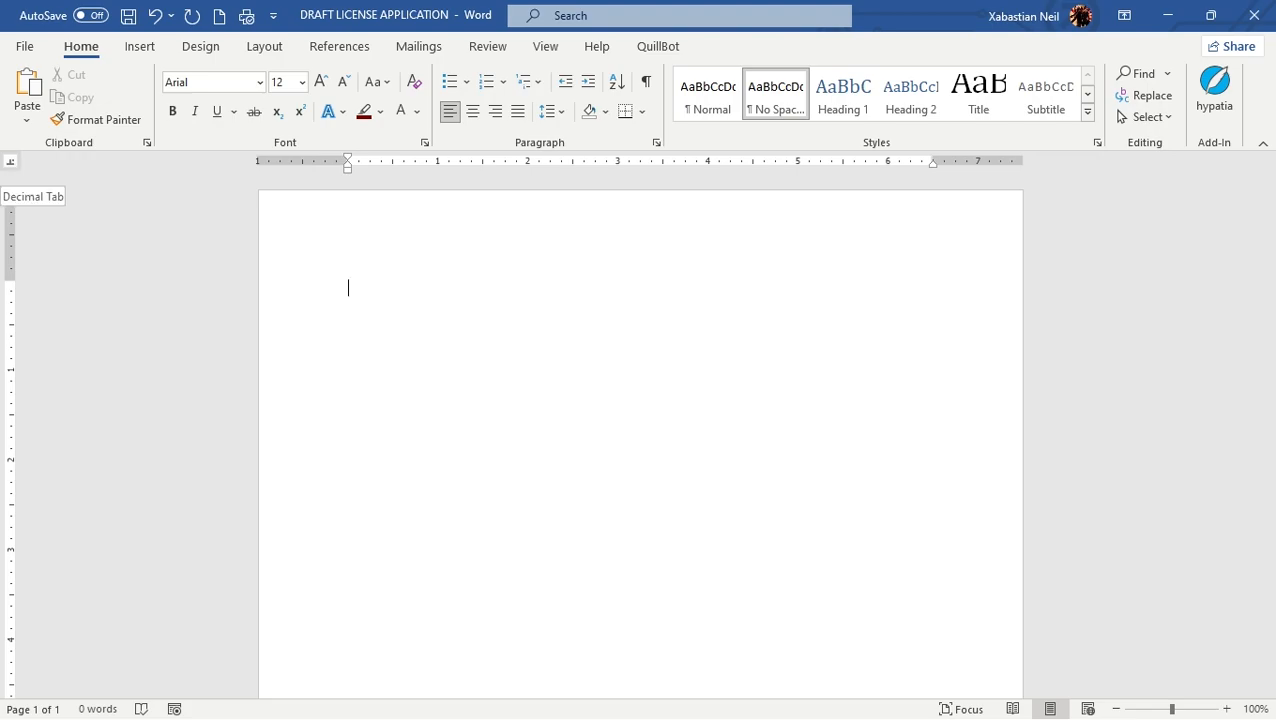
pyautogui.click(11, 164)
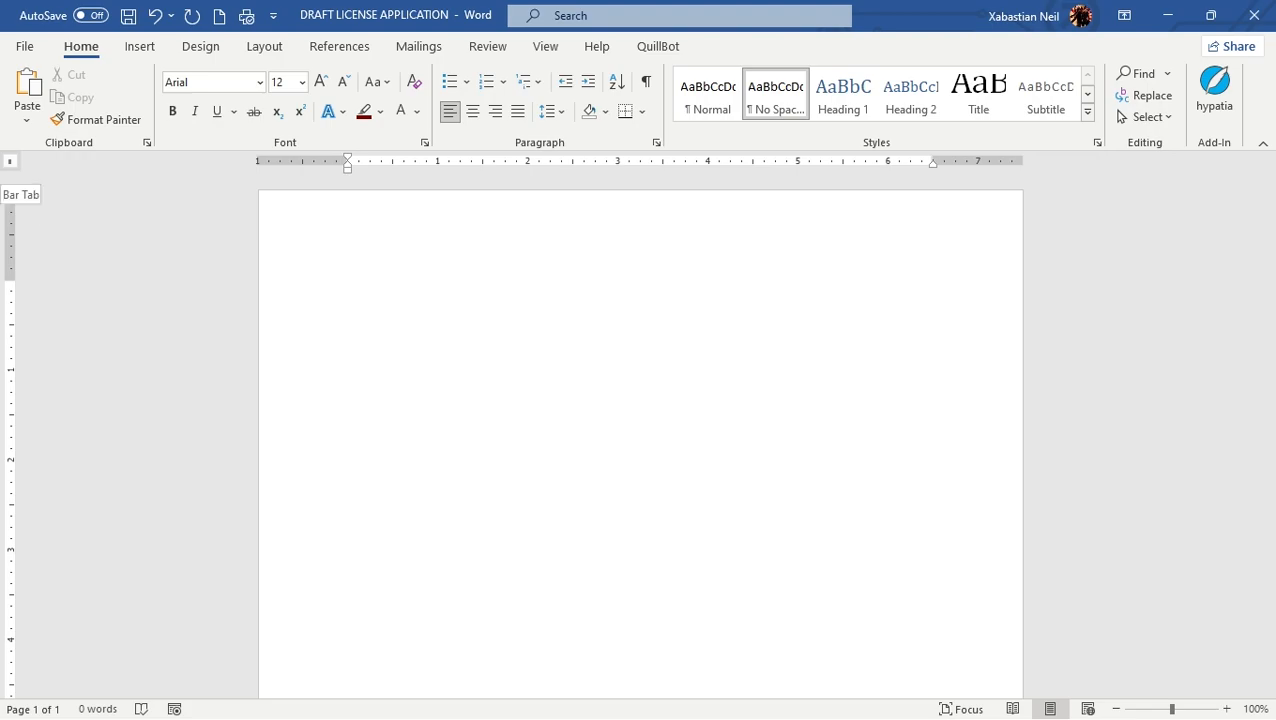
pyautogui.click(10, 161)
pyautogui.click(10, 161)
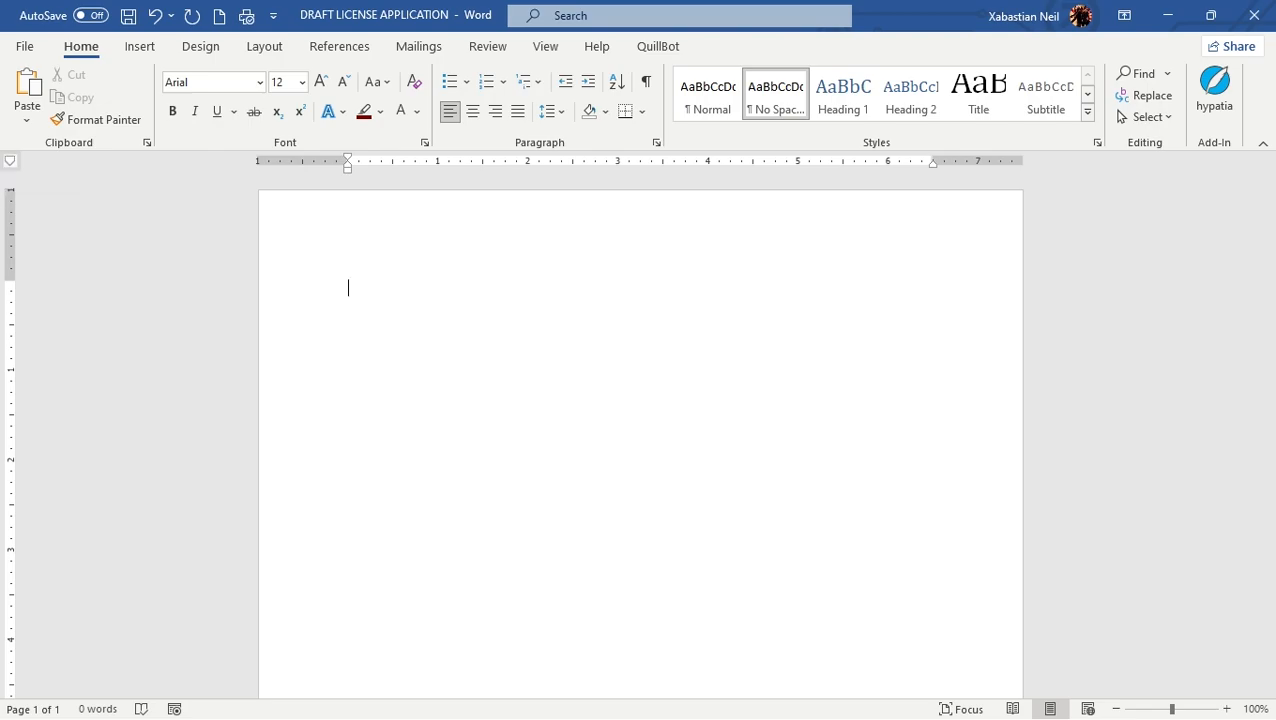
pyautogui.click(10, 161)
pyautogui.click(10, 163)
pyautogui.click(12, 164)
pyautogui.click(12, 164)
pyautogui.click(13, 165)
pyautogui.click(12, 165)
# Place a center tab stop at the 0.5-inch mark on the ruler and remove it again.
pyautogui.click(392, 163)
pyautogui.click(14, 163)
pyautogui.click(14, 165)
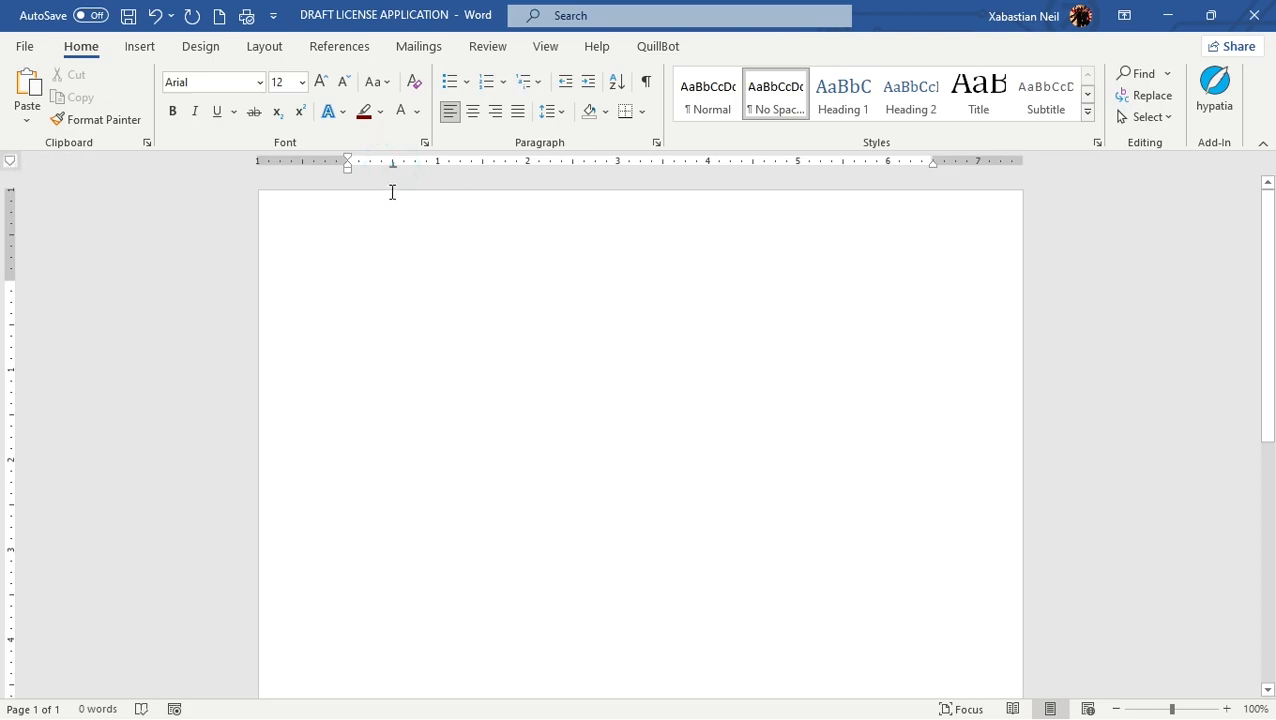
pyautogui.moveTo(394, 176); pyautogui.dragTo(399, 228)
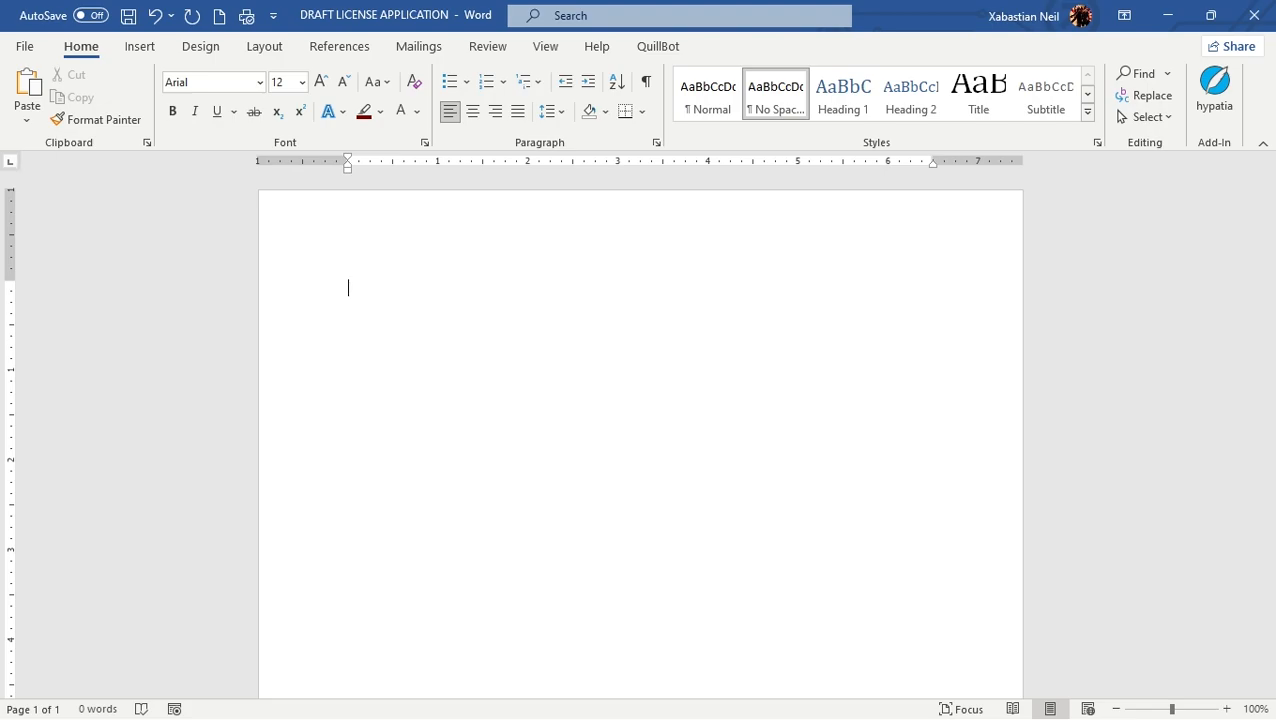
# Set a left tab stop at 0.5 inch, a center tab at 2.5 inches and a right tab at about 4.9 inches.
pyautogui.click(392, 166)
pyautogui.click(12, 163)
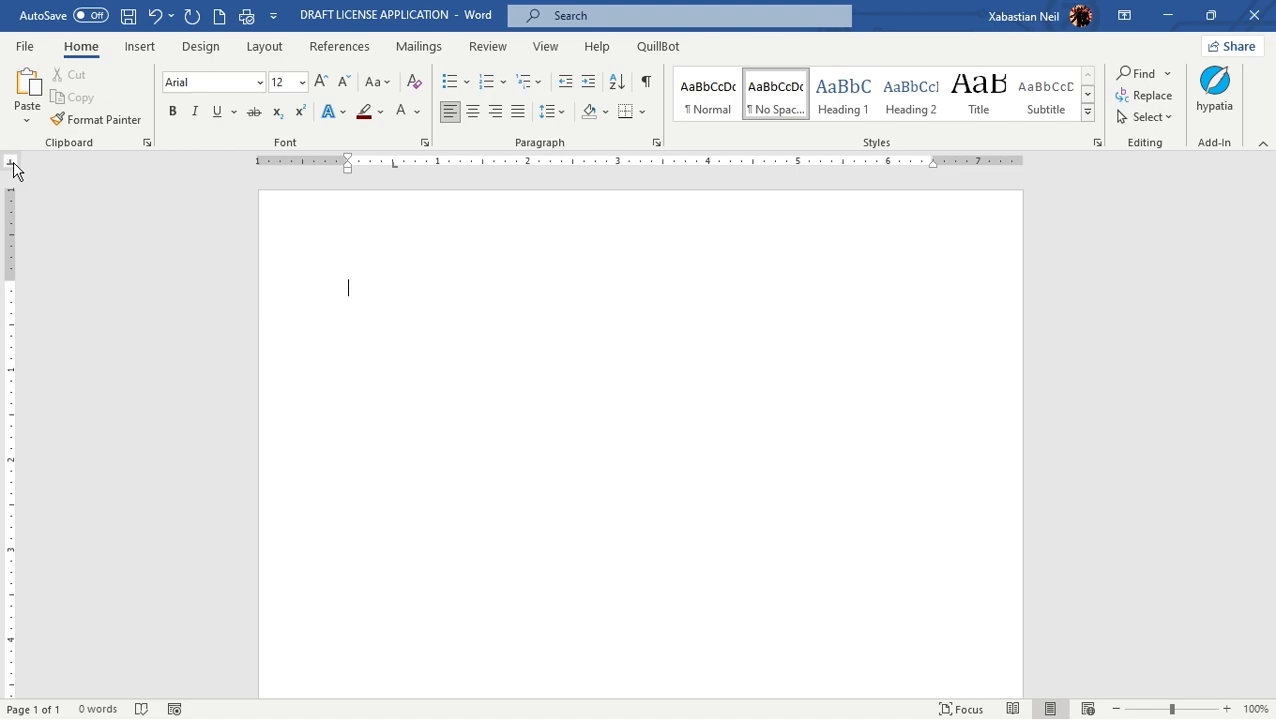
pyautogui.click(572, 163)
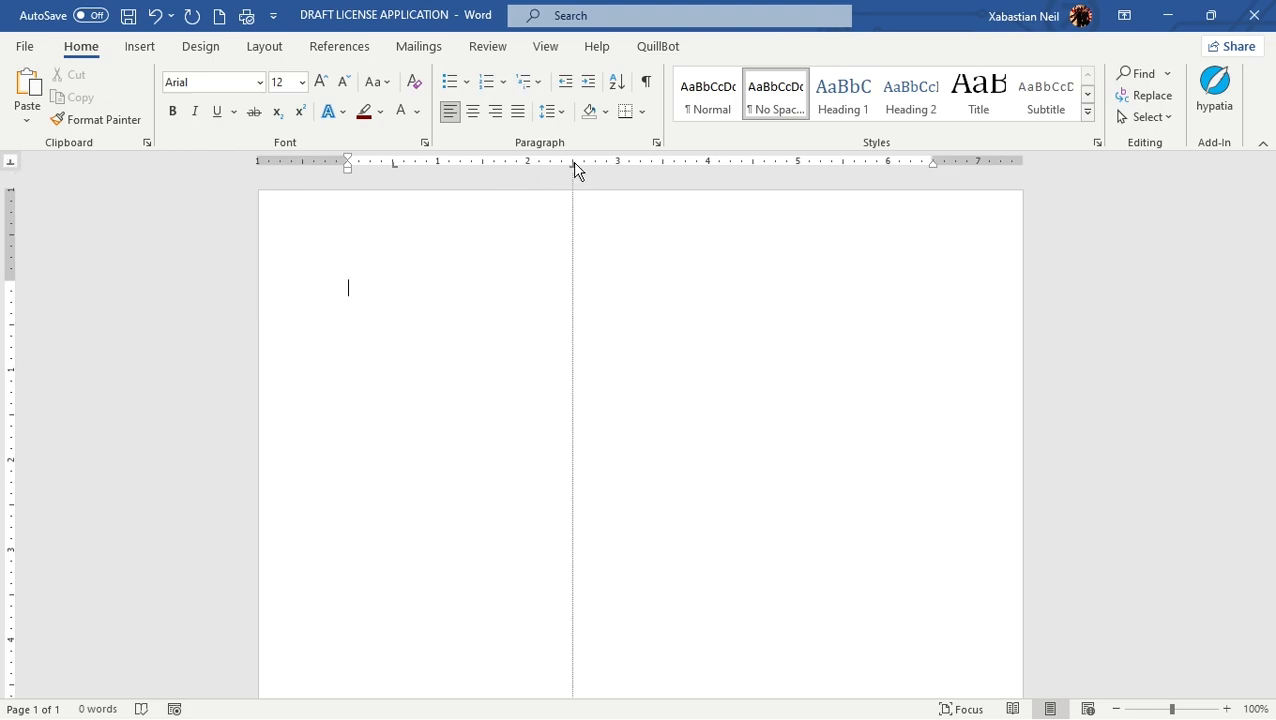
pyautogui.click(10, 163)
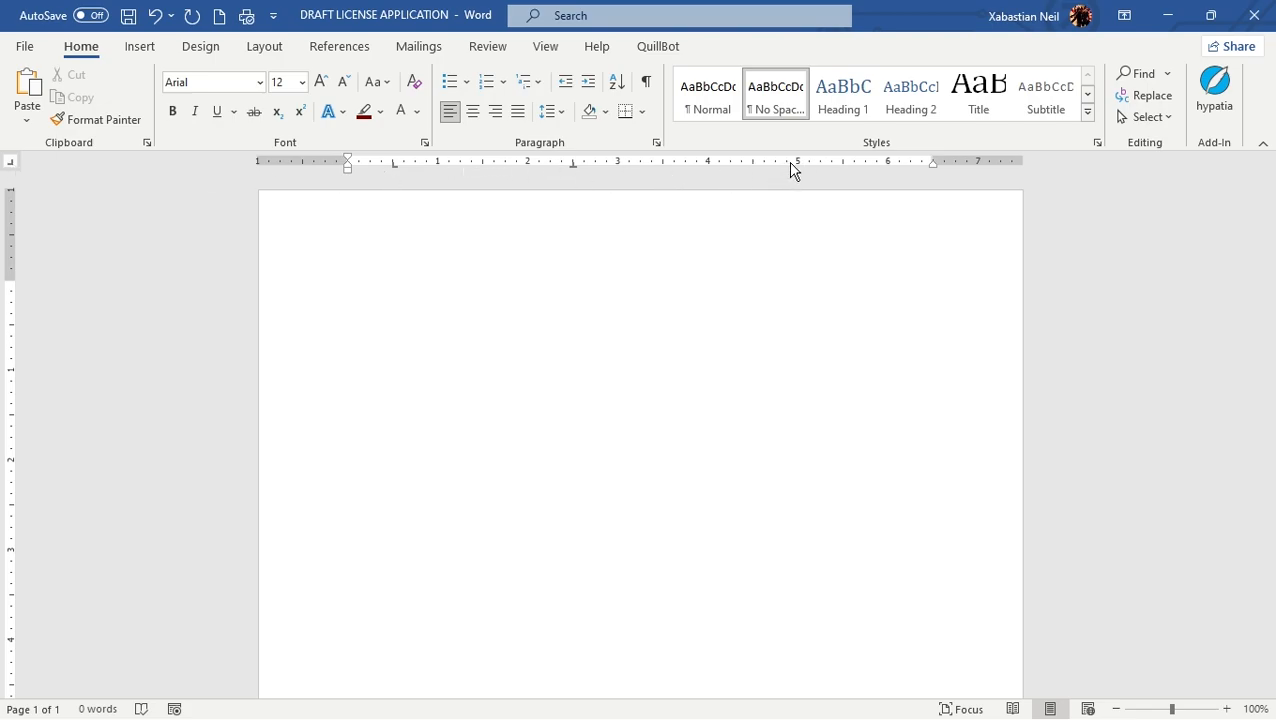
pyautogui.moveTo(788, 165); pyautogui.dragTo(788, 167)
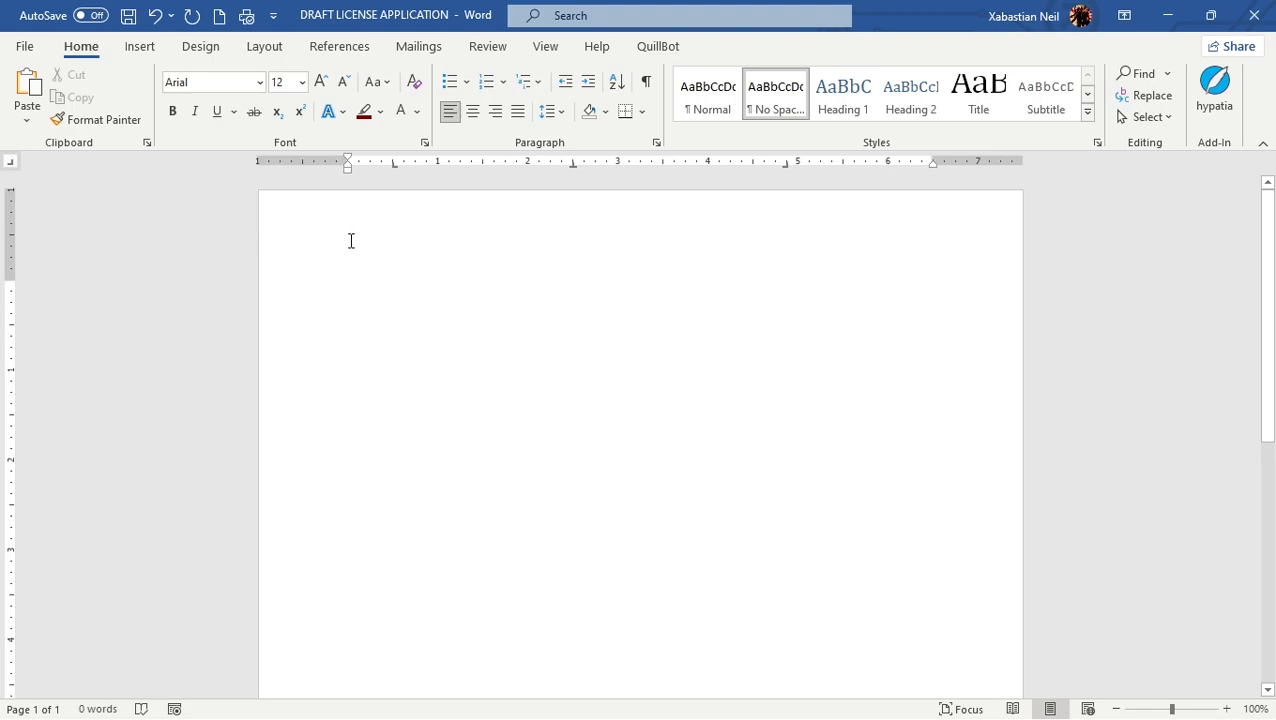
# Try sample text from the left margin without using a tab stop, and clear it.
pyautogui.write('dhadhasdgh')
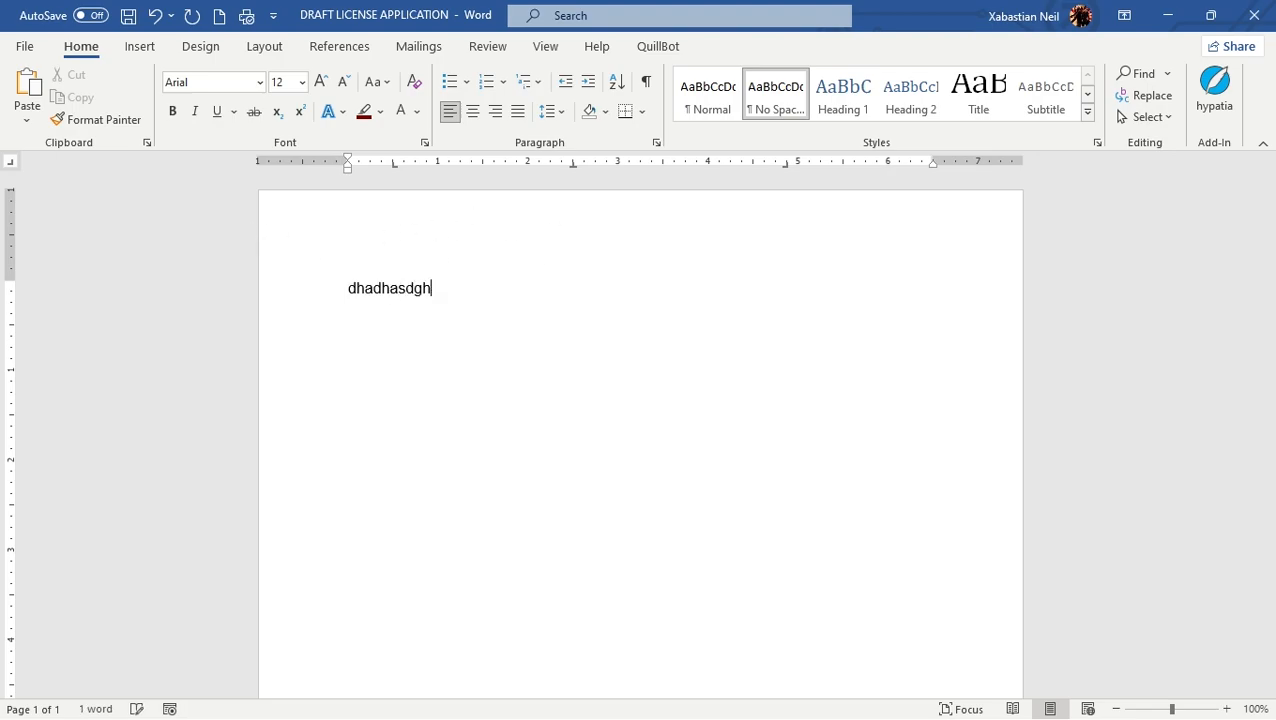
pyautogui.press('BackSpace')
pyautogui.press('BackSpace')
pyautogui.press('BackSpace')
pyautogui.press('BackSpace')
pyautogui.press('BackSpace')
pyautogui.press('BackSpace')
pyautogui.press('BackSpace')
pyautogui.press('BackSpace')
pyautogui.press('BackSpace')
pyautogui.press('BackSpace')
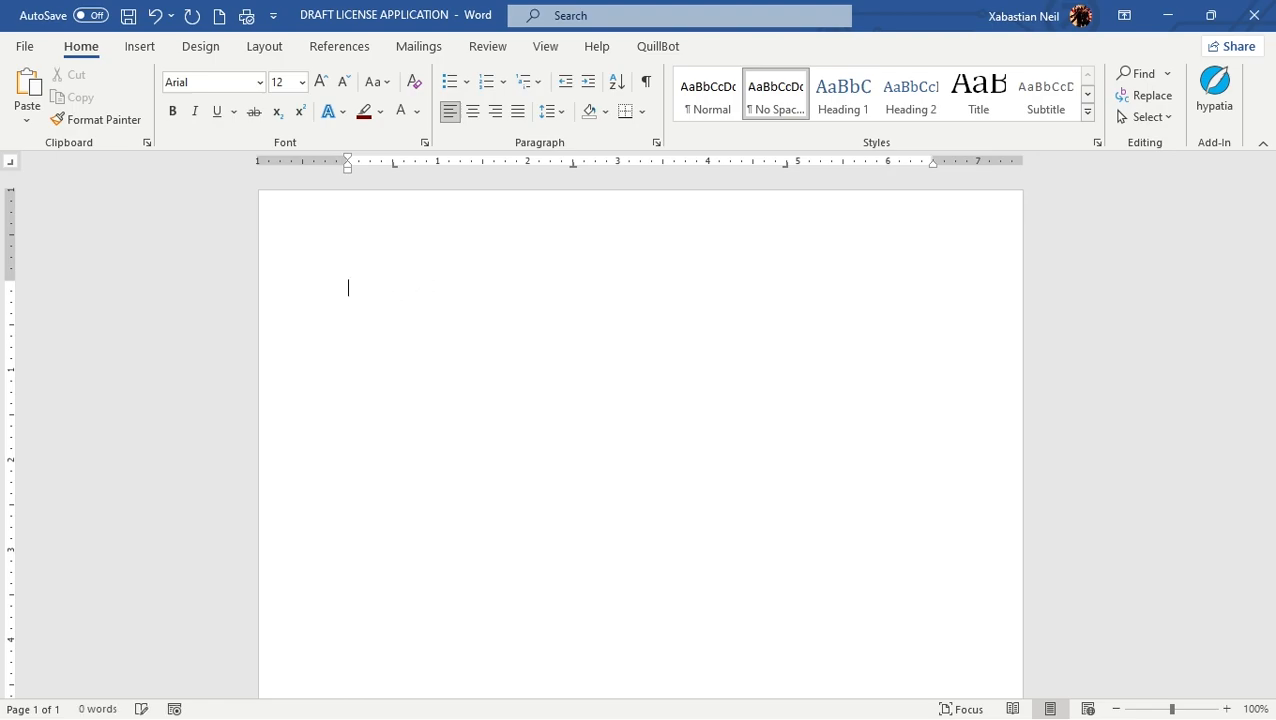
# Enter Icecream at the 0.5-inch tab stop, followed by agsaghasdh and asdhasdh spaced across the line with blank spaces.
pyautogui.press('Tab')
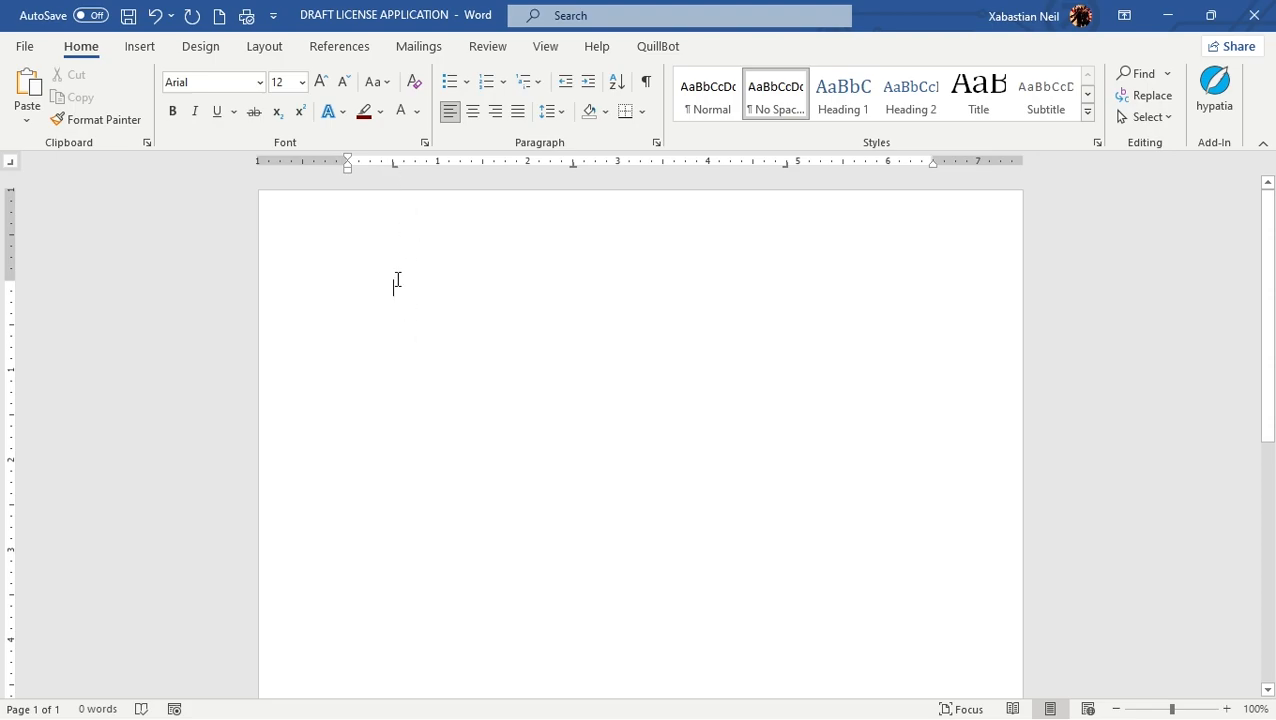
pyautogui.write('icecrea')
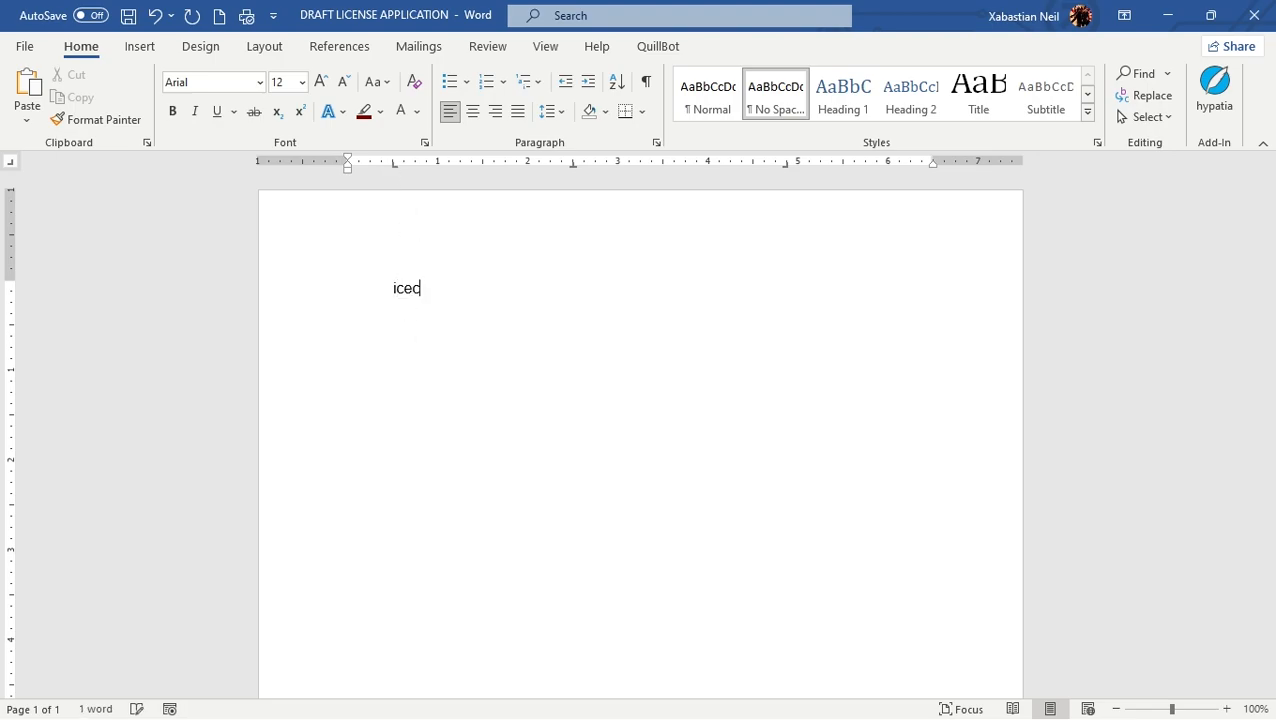
pyautogui.write('m                                  agsaghasdh    ')
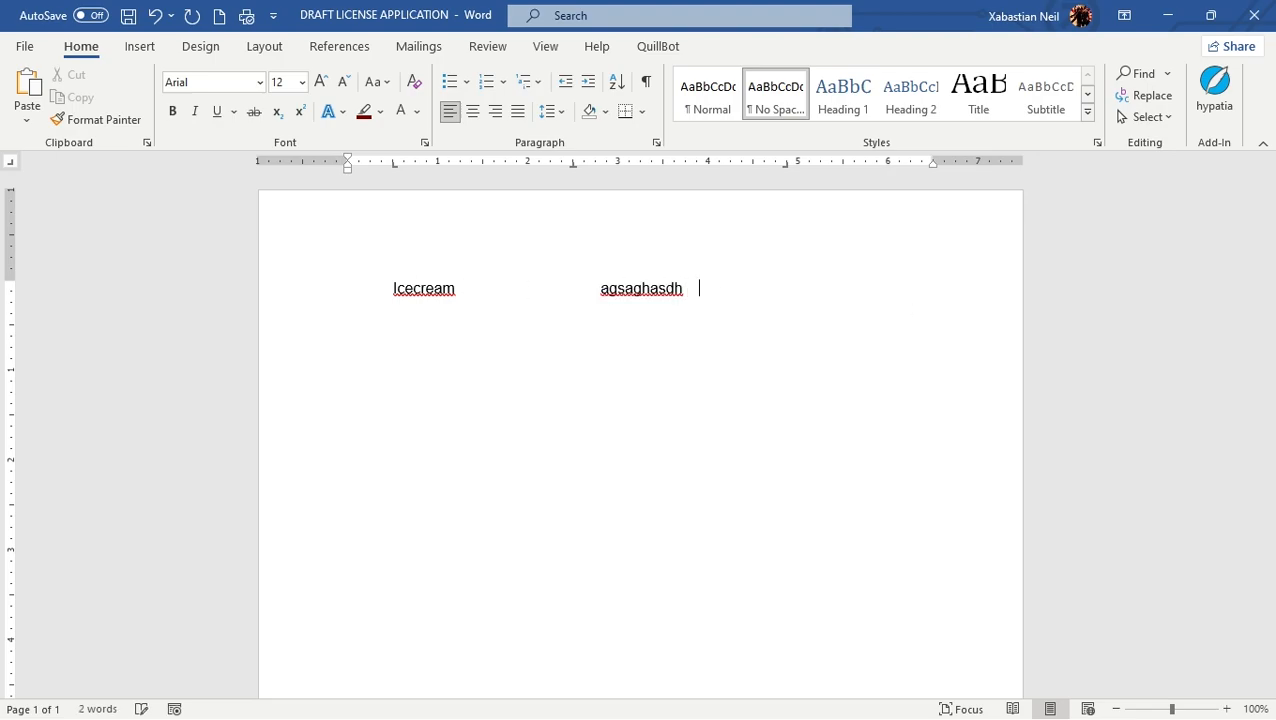
pyautogui.write('        asdhasdh')
# Add a second line with Asdhadhadh, ashgasdha and asgas, separating the words with blank spaces.
pyautogui.press('Return')
pyautogui.write('a')
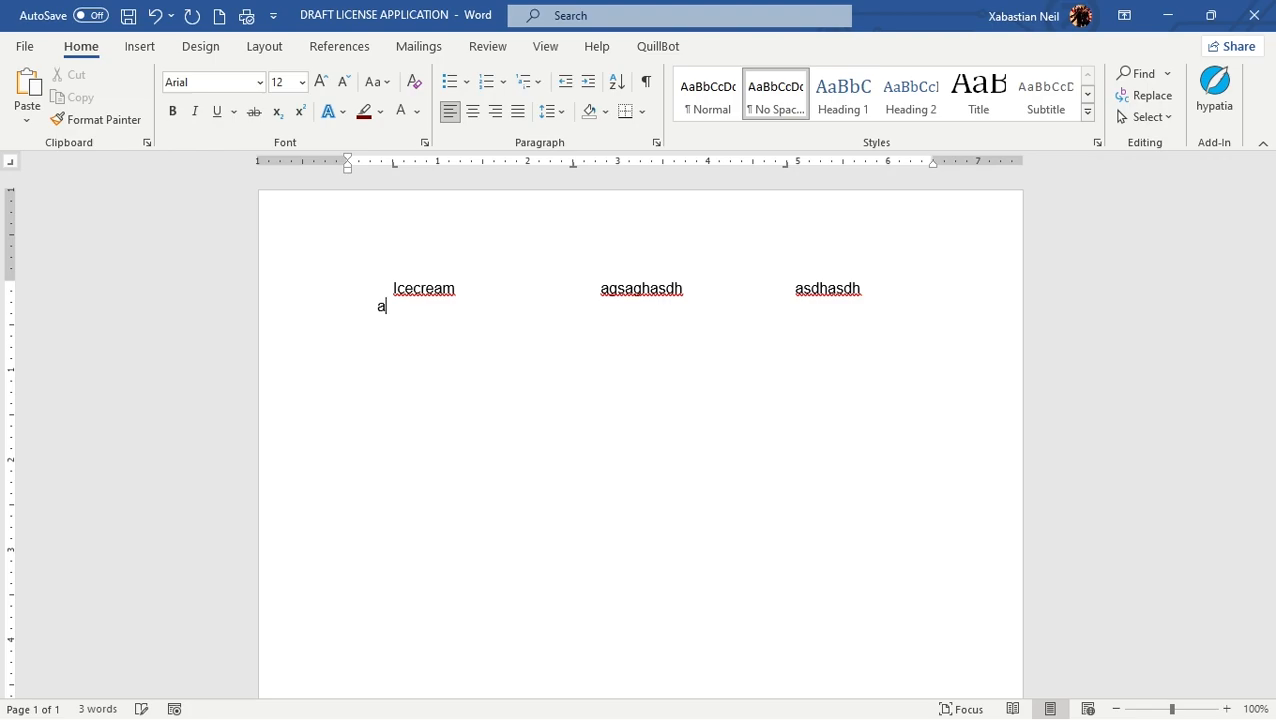
pyautogui.write('sdhadhadh                      ')
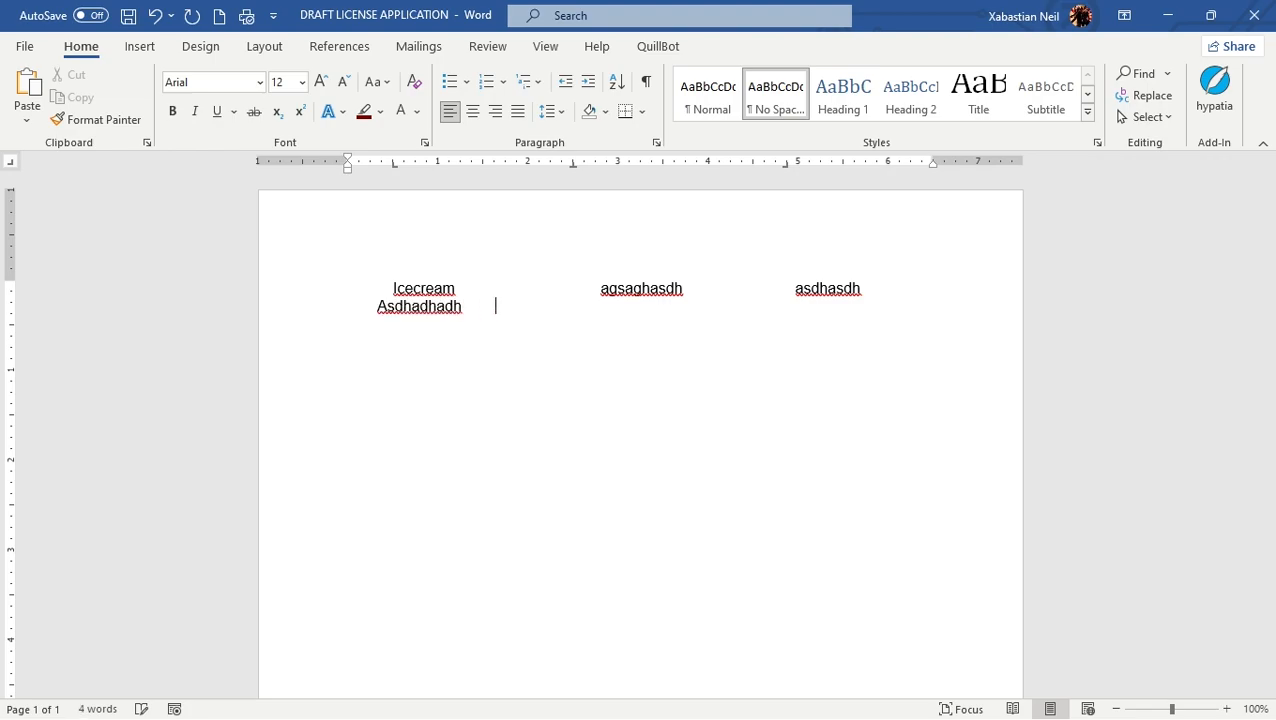
pyautogui.write('                ashgasdha ')
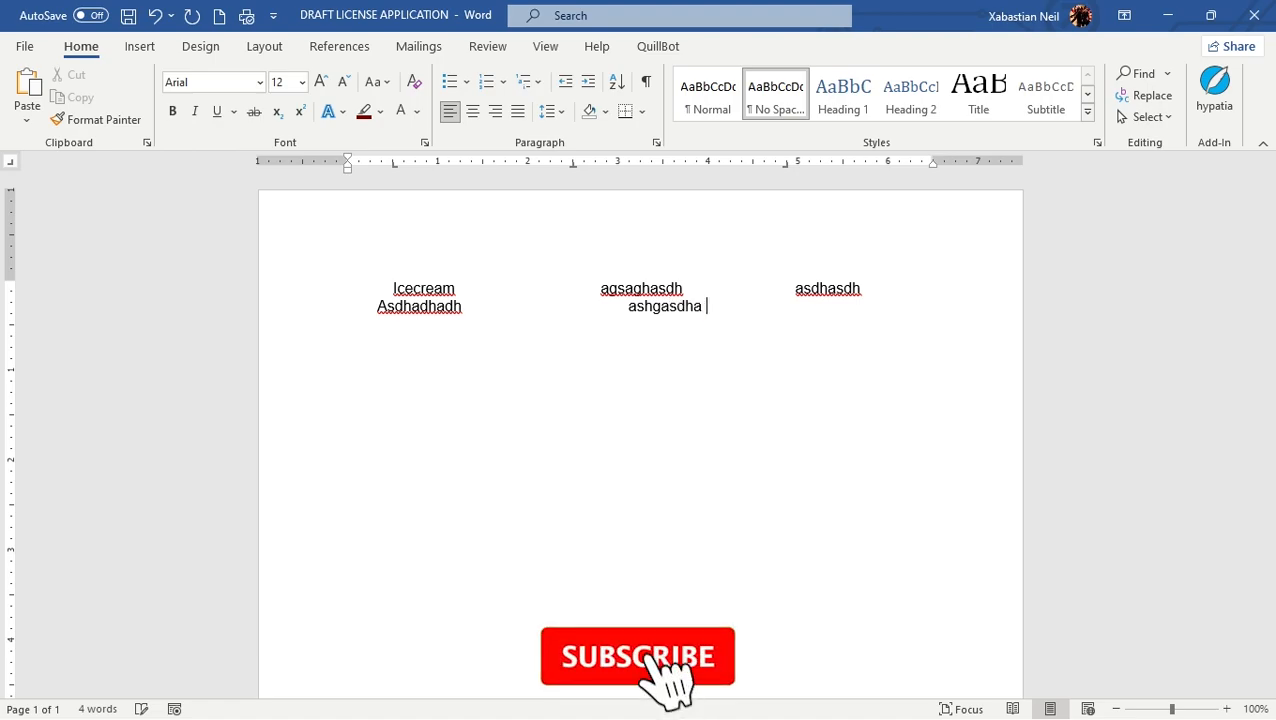
pyautogui.write('                       asgas')
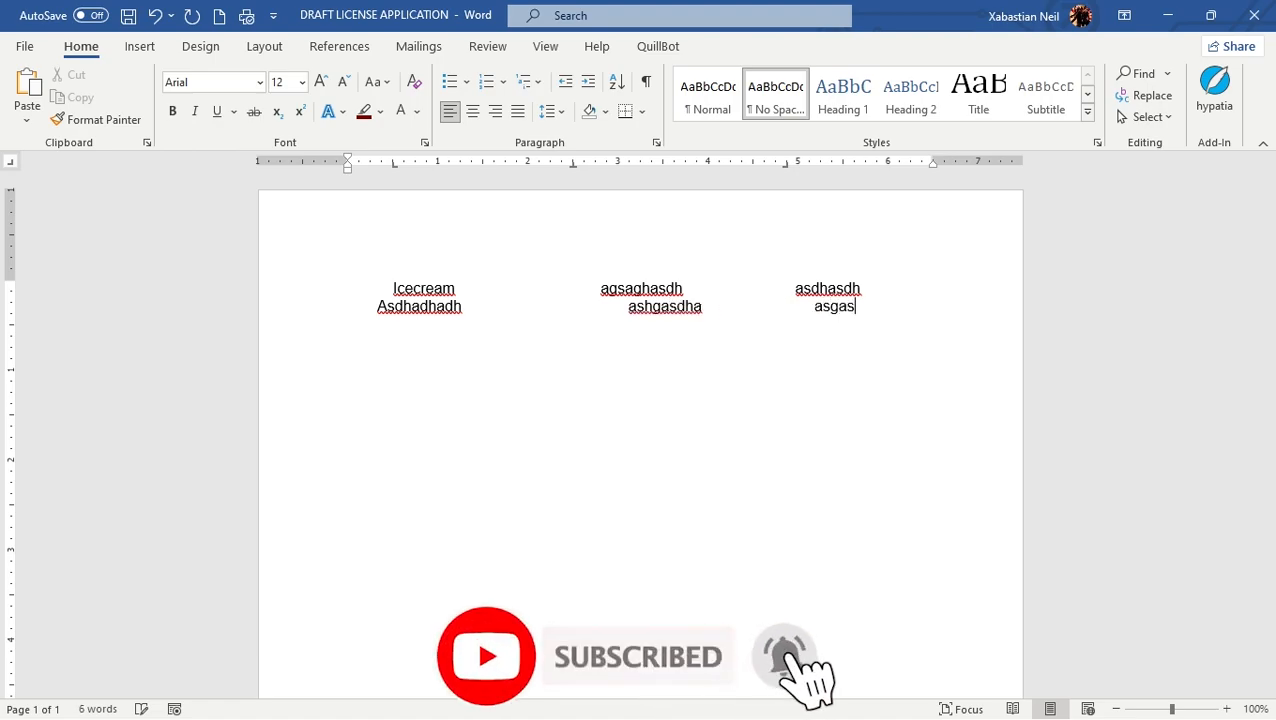
# Move the second line's right tab stop to about 5.6 inches and its center tab stop to about 3.25 inches.
pyautogui.moveTo(784, 165); pyautogui.dragTo(855, 176)
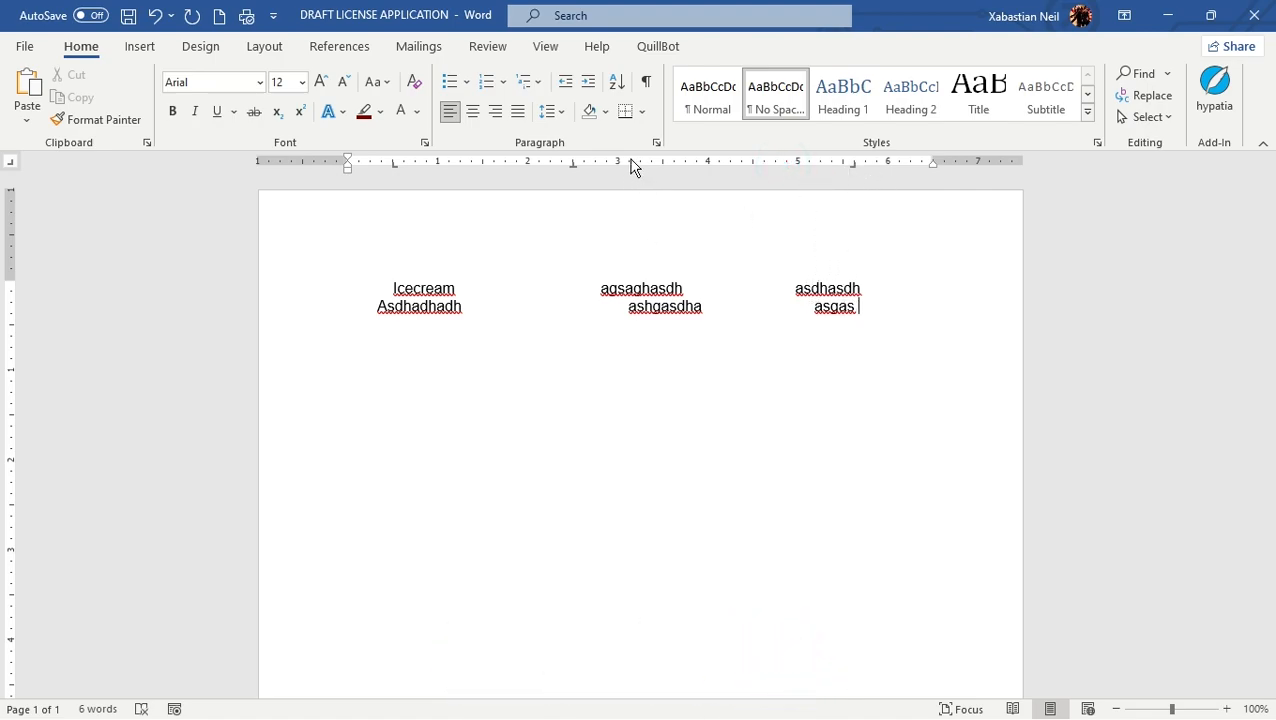
pyautogui.moveTo(573, 173); pyautogui.dragTo(644, 176)
pyautogui.moveTo(390, 166); pyautogui.dragTo(396, 174)
# Delete the second line of sample text and the spaced words following Icecream.
pyautogui.moveTo(877, 305); pyautogui.dragTo(338, 304)
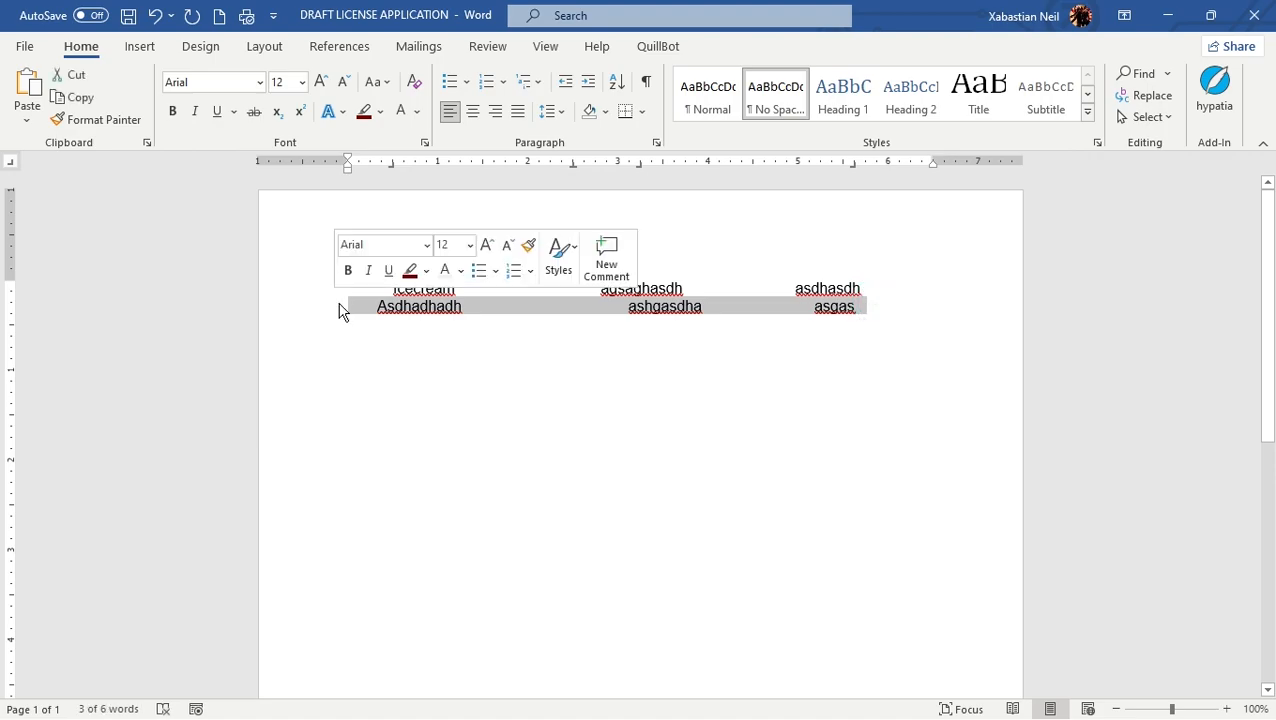
pyautogui.press('Delete')
pyautogui.moveTo(905, 292); pyautogui.dragTo(593, 284)
pyautogui.press('Delete')
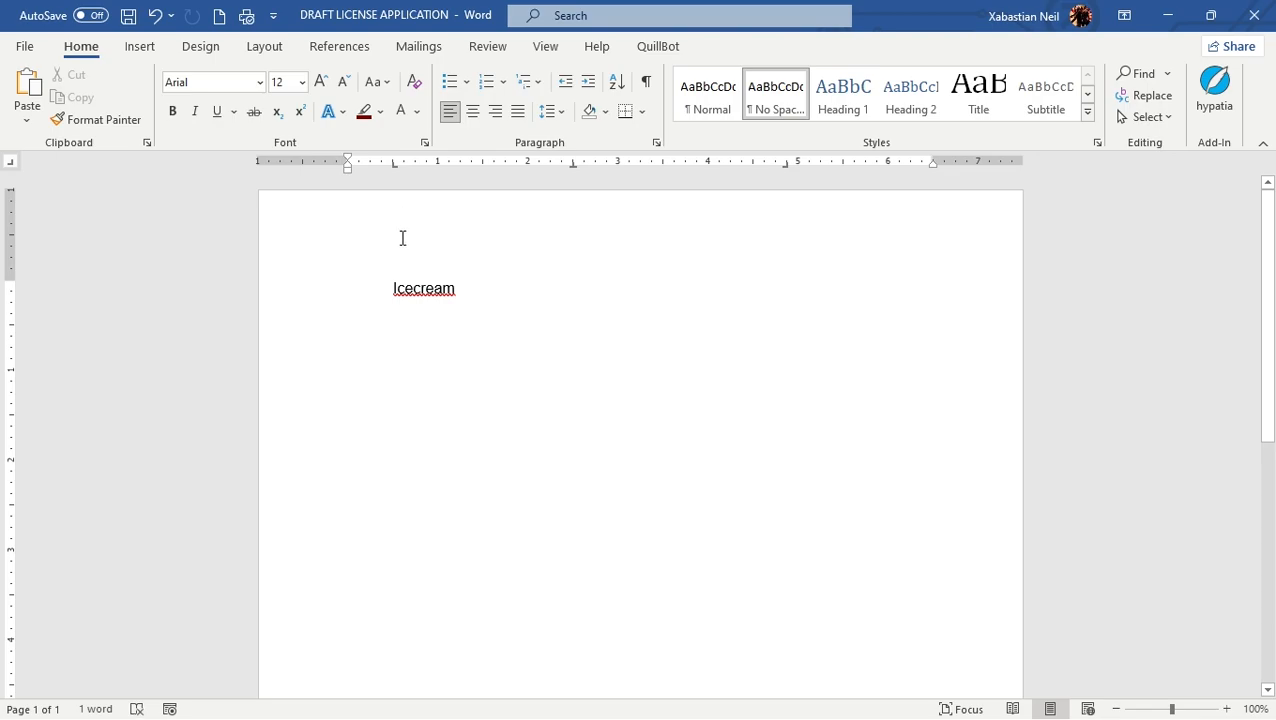
# Correct the spelling of Icecream to the suggested Ice-cream and continue at the end of the word.
pyautogui.rightClick(428, 291)
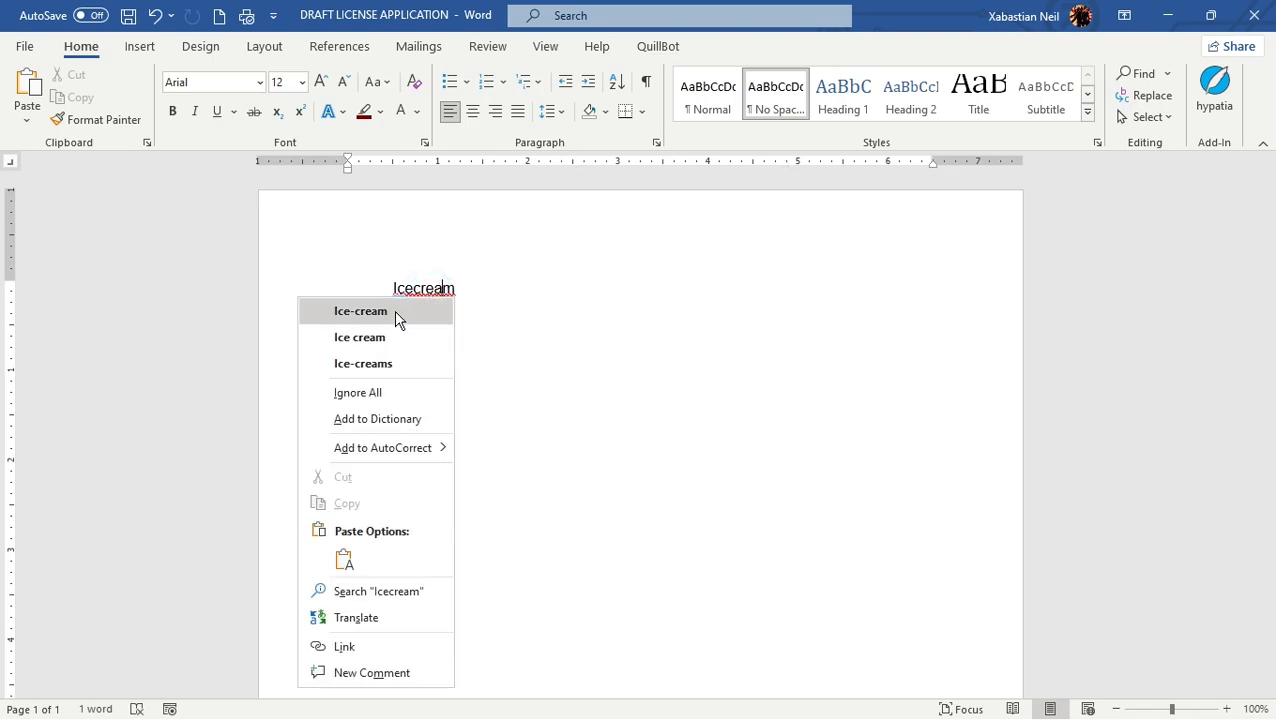
pyautogui.click(394, 310)
pyautogui.click(461, 288)
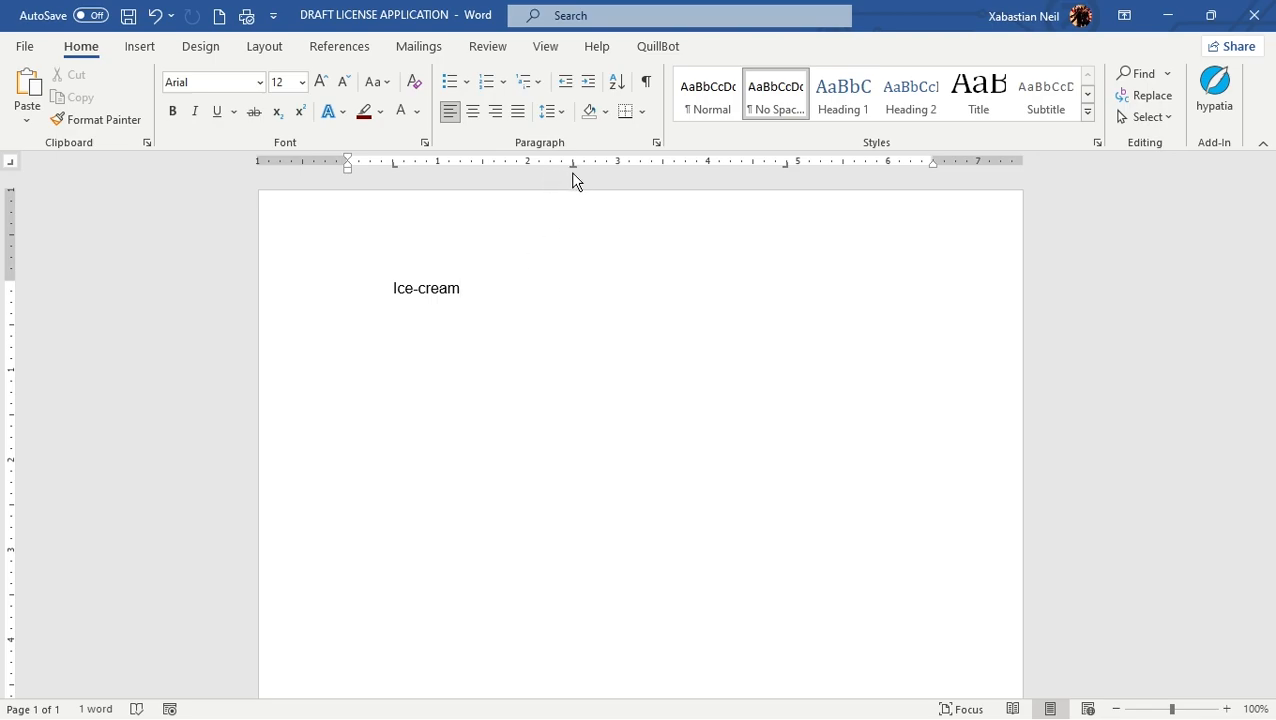
# Complete the Ice-cream line with Banana at the center tab stop and Chips at the right tab stop.
pyautogui.press('Tab')
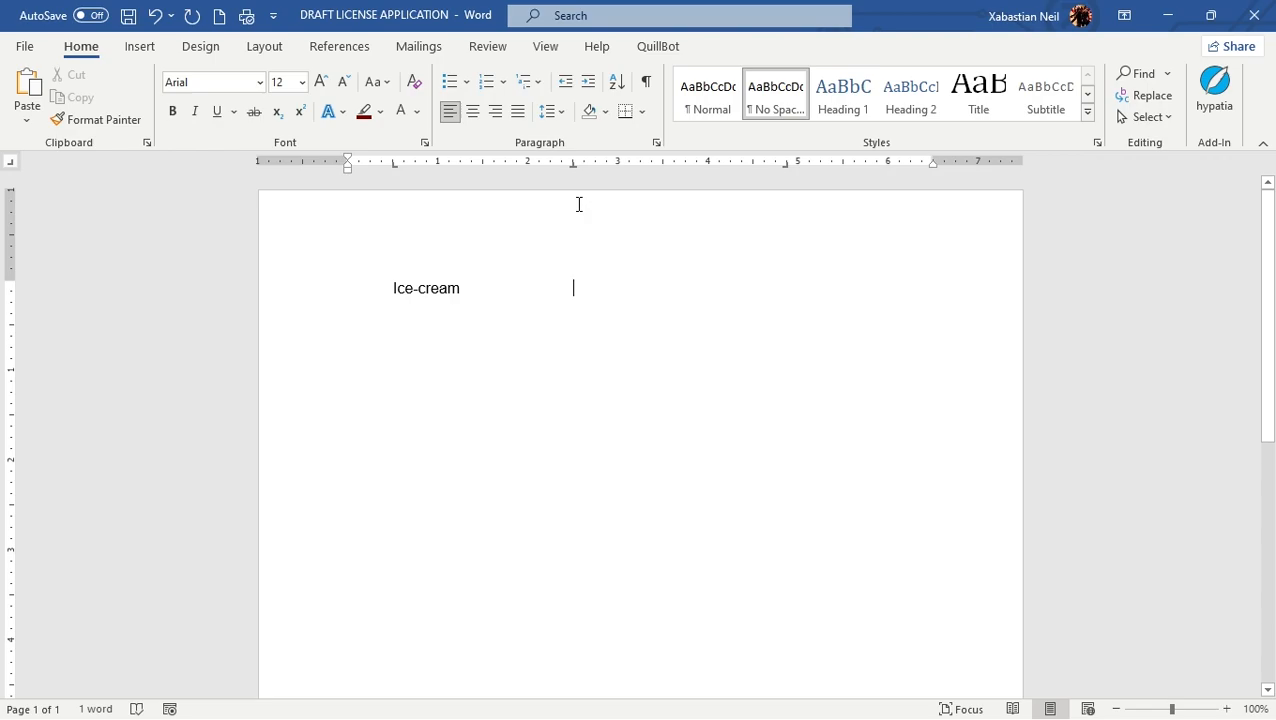
pyautogui.write('Banana')
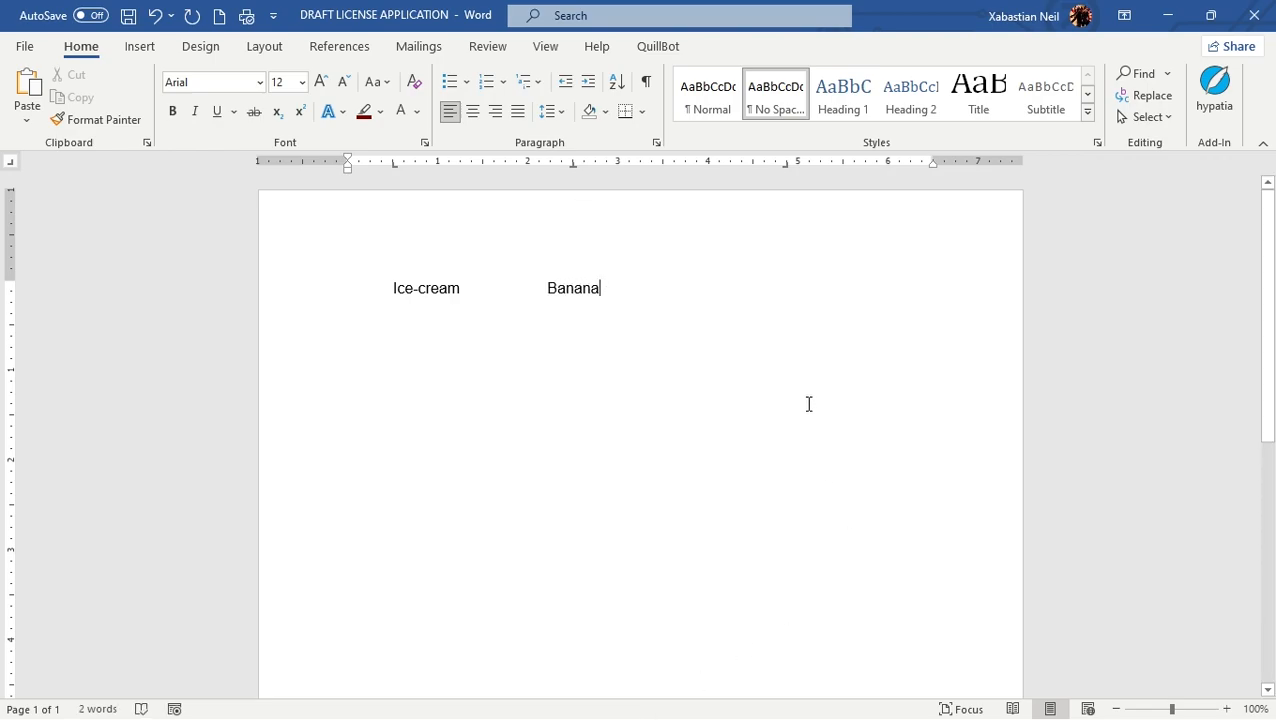
pyautogui.press('Tab')
pyautogui.write('Chips')
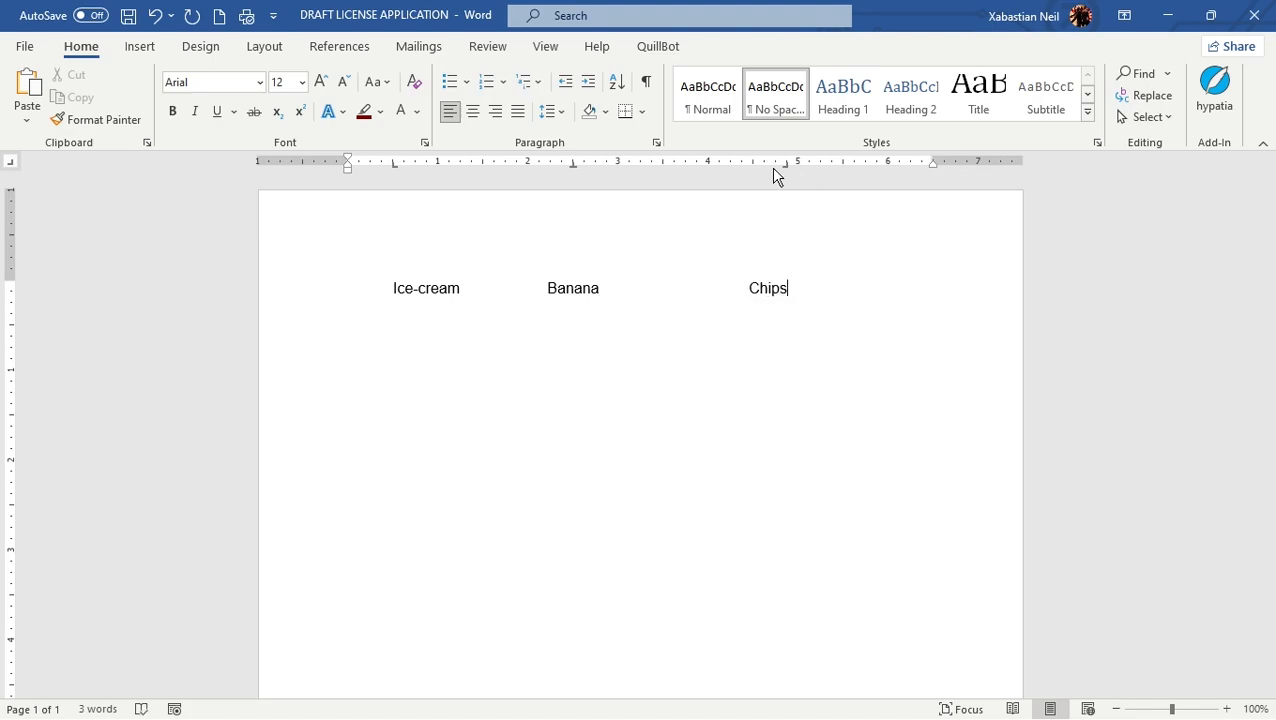
# Add a second line with Nutella, Waffles and Sausages aligned at the left, center and right tab stops.
pyautogui.press('Return')
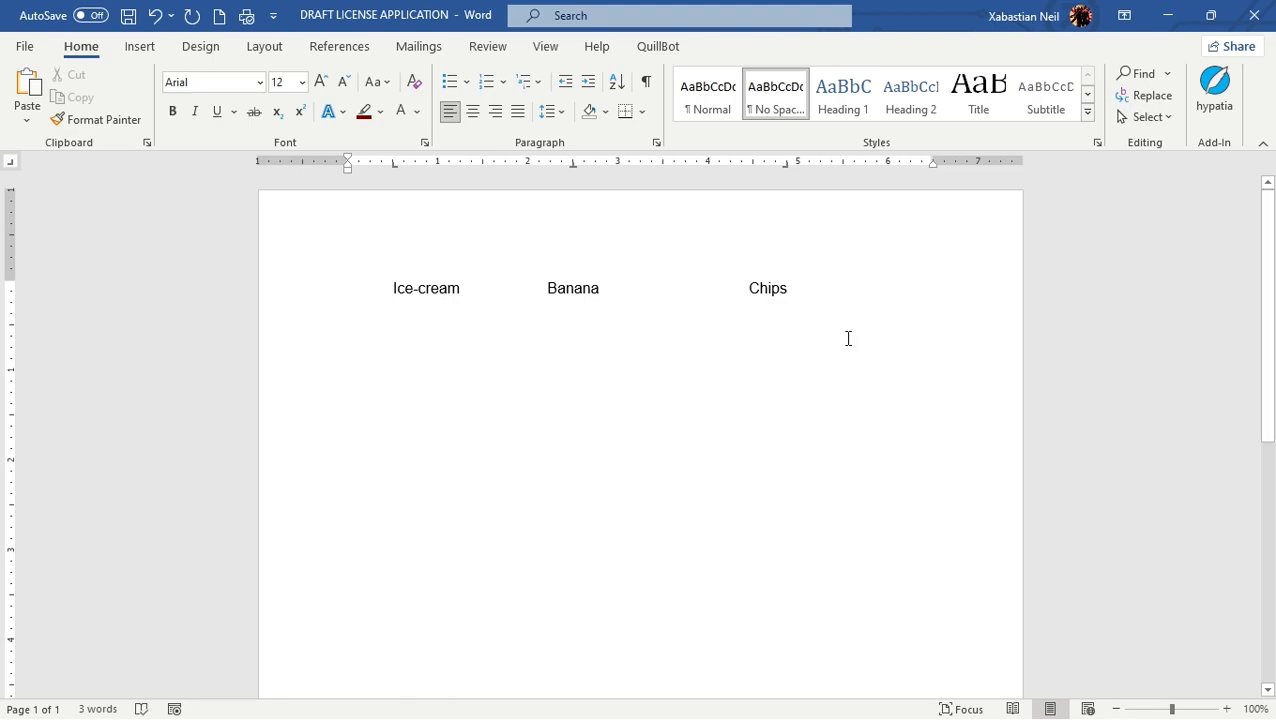
pyautogui.write('Nute')
pyautogui.write('lla')
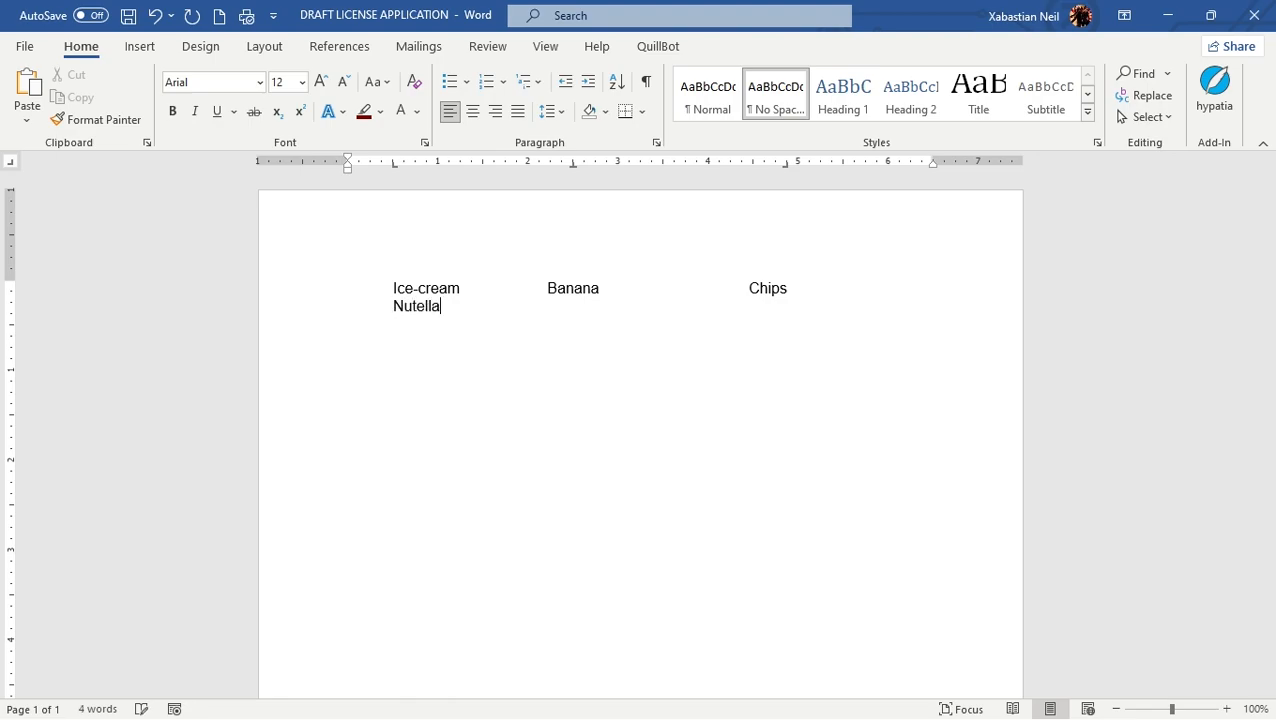
pyautogui.press('Tab')
pyautogui.write('Waffles\tSausagesa')
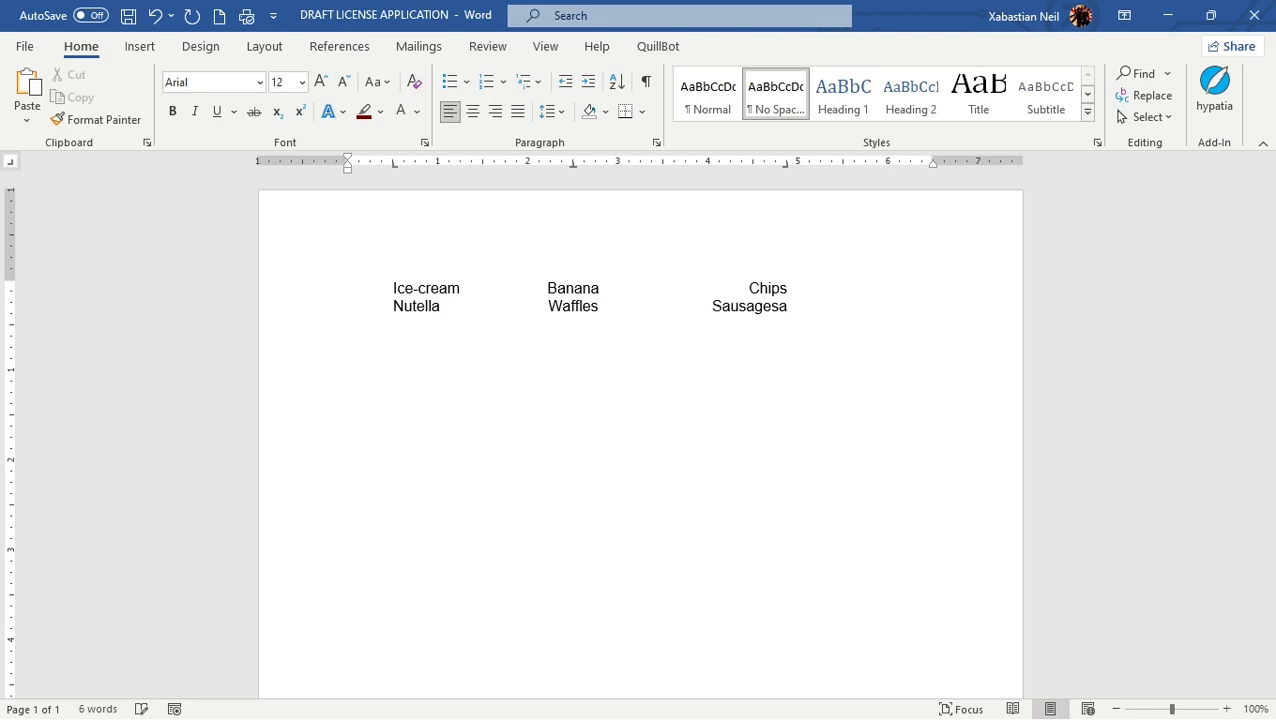
pyautogui.press('BackSpace')
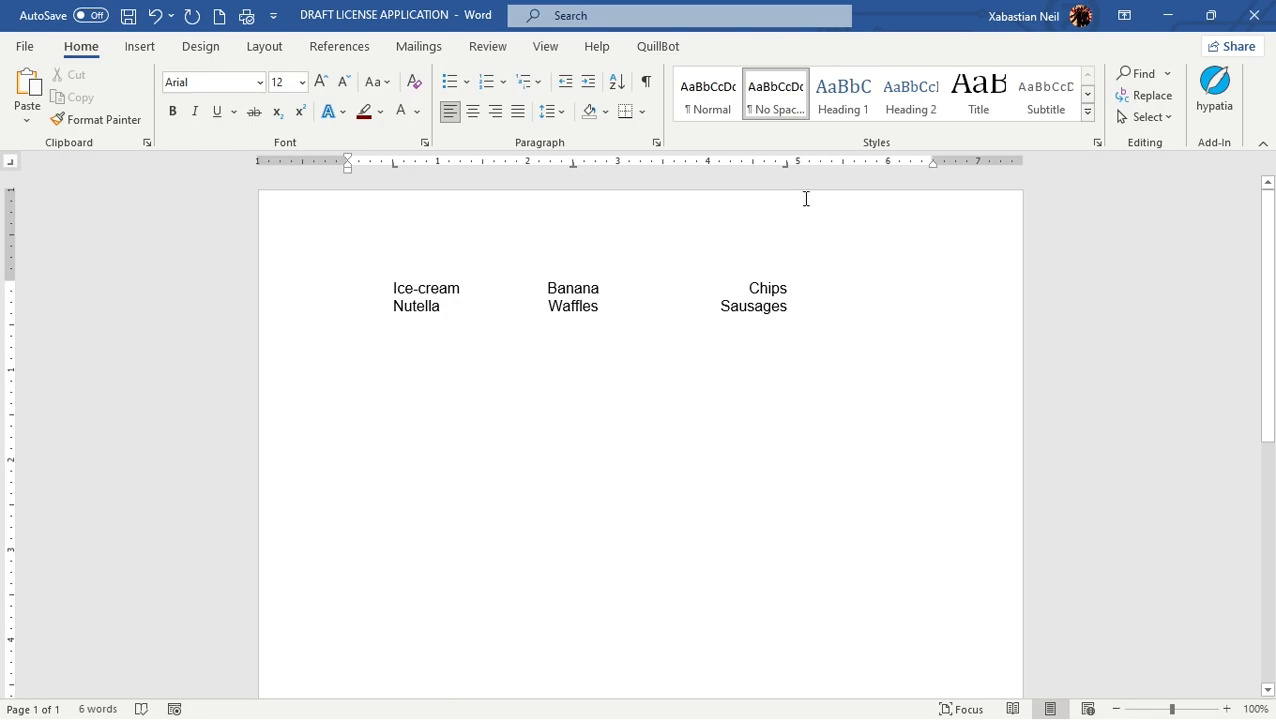
# Remove the right tab stop at about 4.9 inches from the Nutella line.
pyautogui.moveTo(786, 163); pyautogui.dragTo(794, 216)
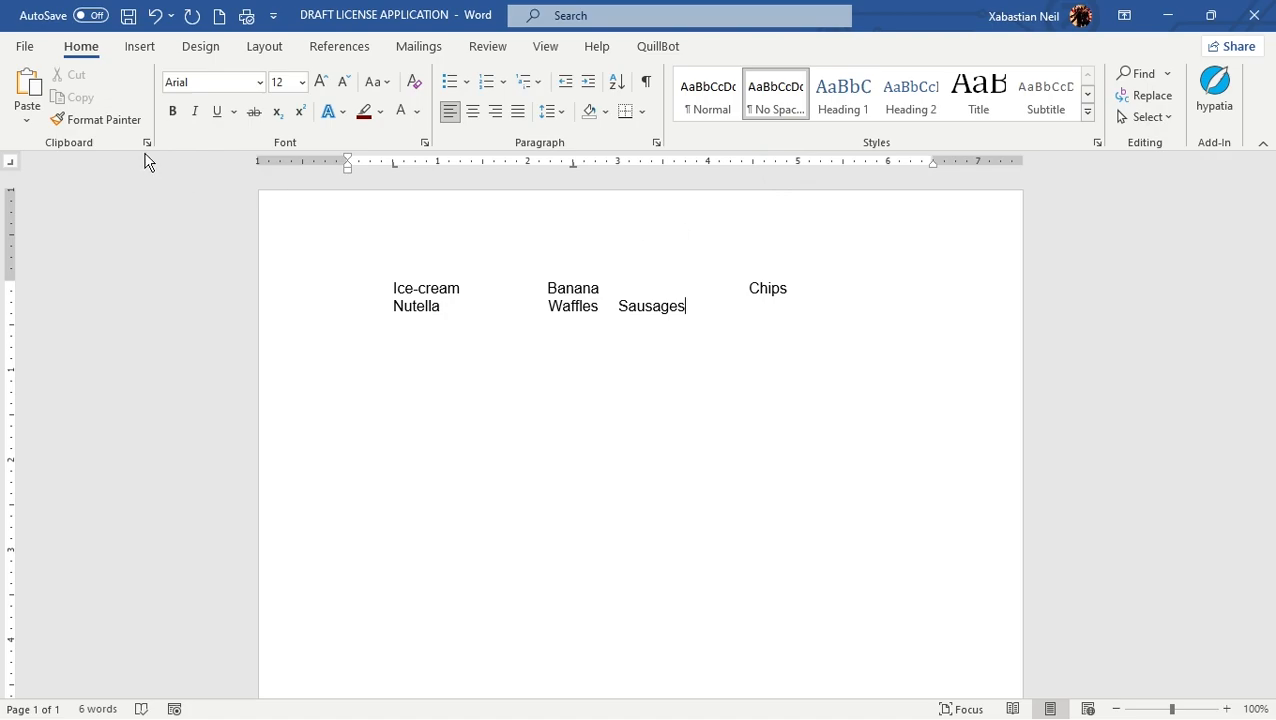
pyautogui.click(12, 162)
pyautogui.click(799, 164)
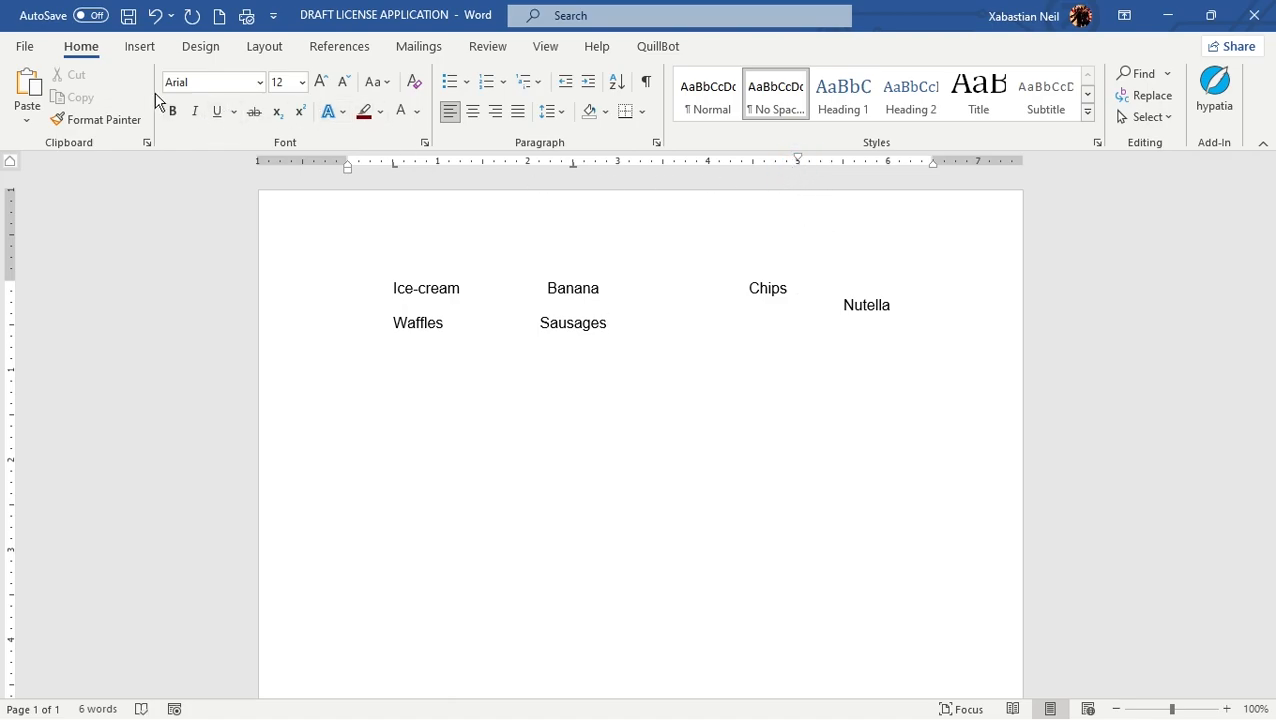
pyautogui.click(155, 15)
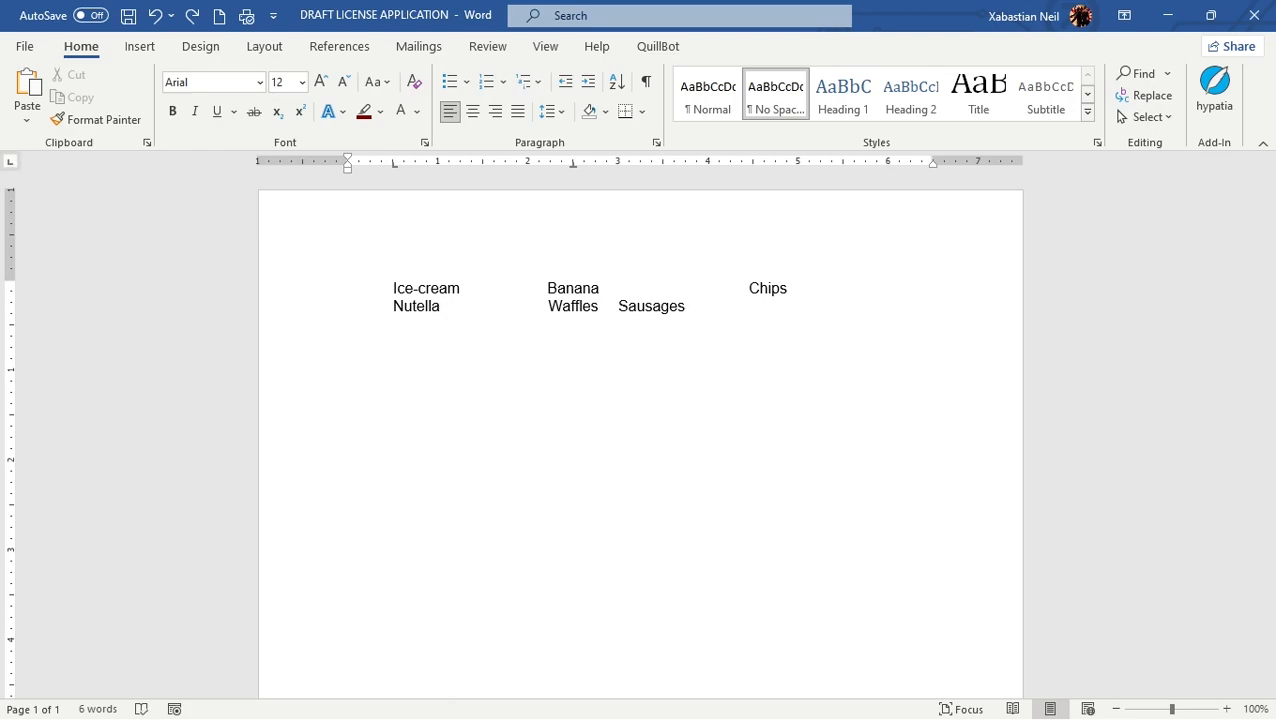
# Set center tab stops at about 4.75 and 0.75 inches for the Nutella line, and remove its left tab stop at 0.5 inch.
pyautogui.click(12, 163)
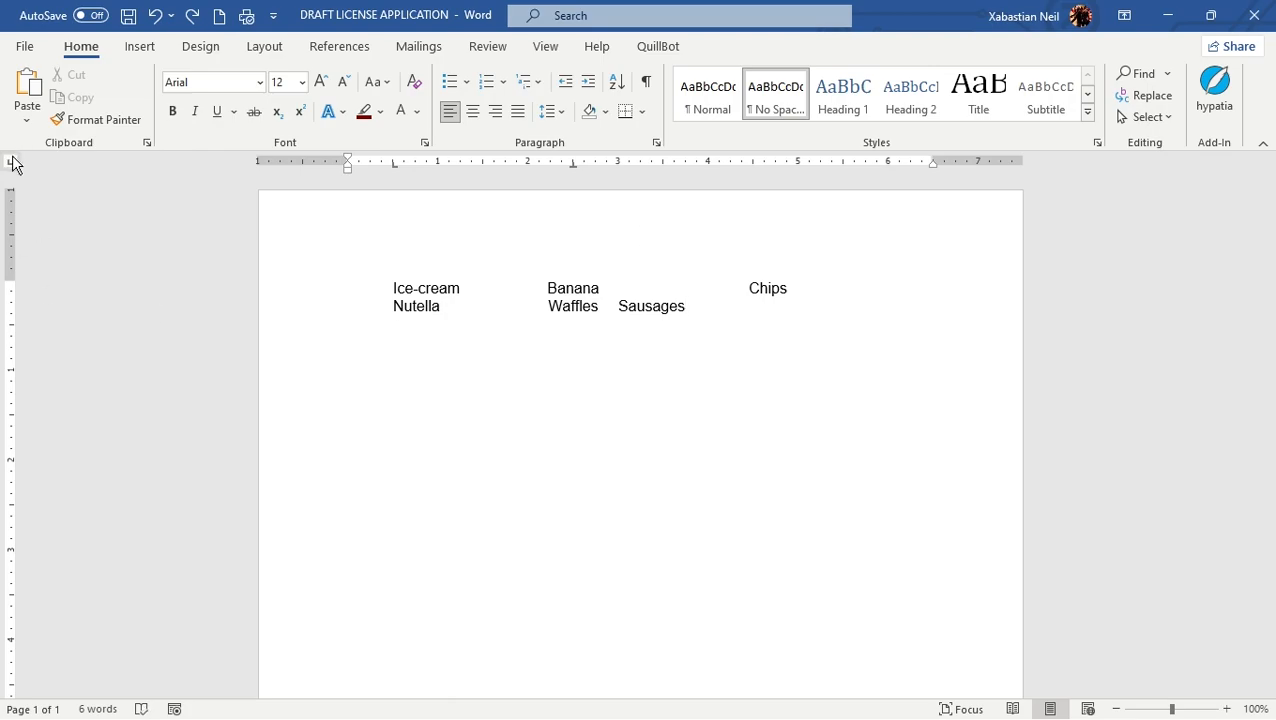
pyautogui.click(776, 163)
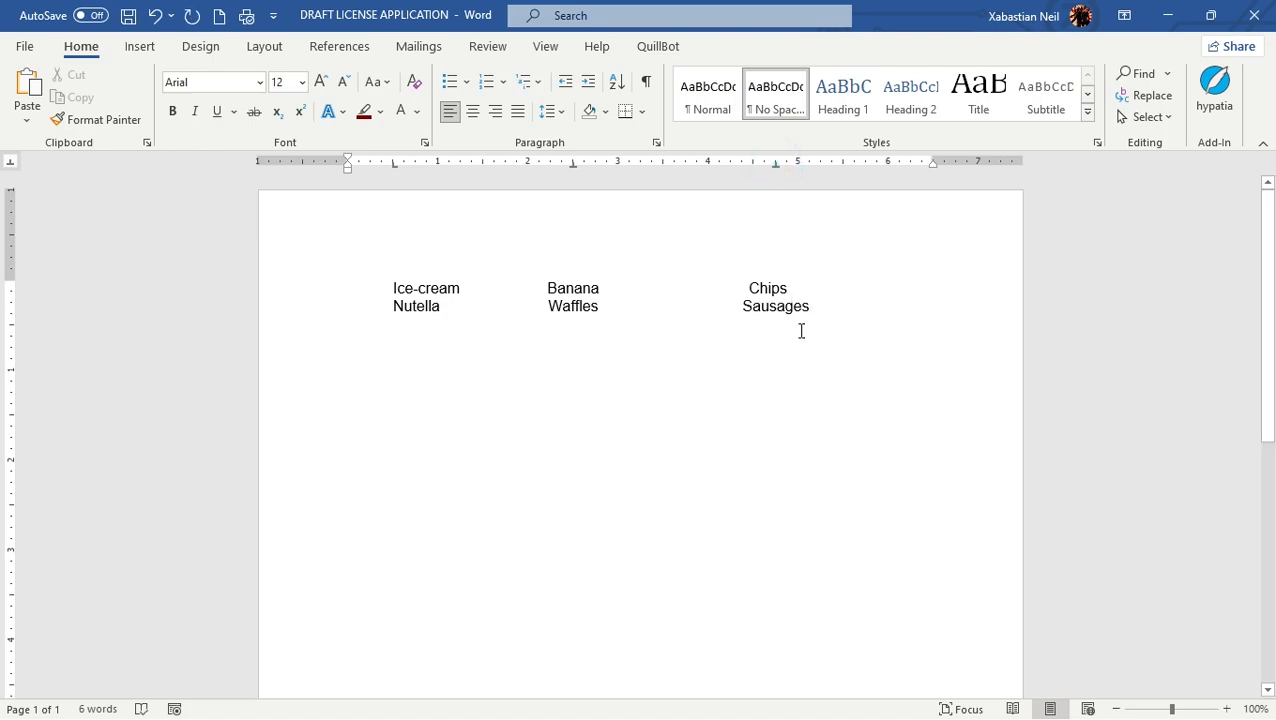
pyautogui.click(416, 164)
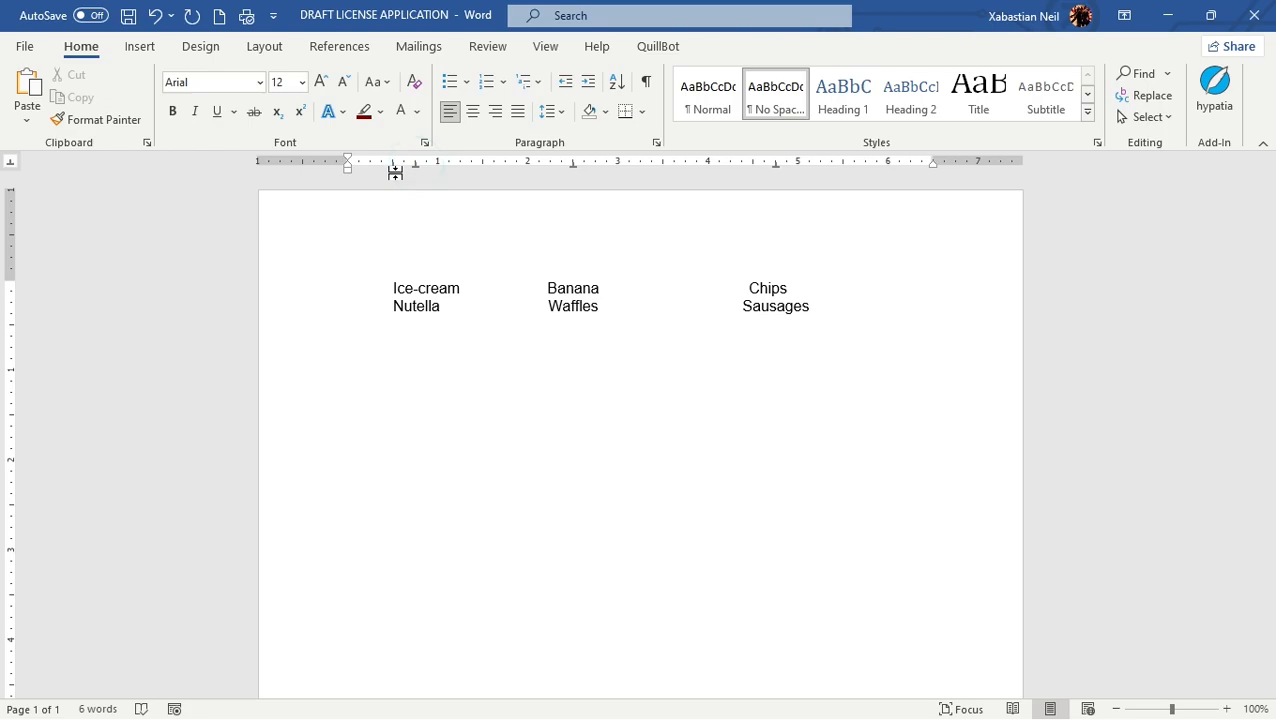
pyautogui.moveTo(393, 164); pyautogui.dragTo(385, 212)
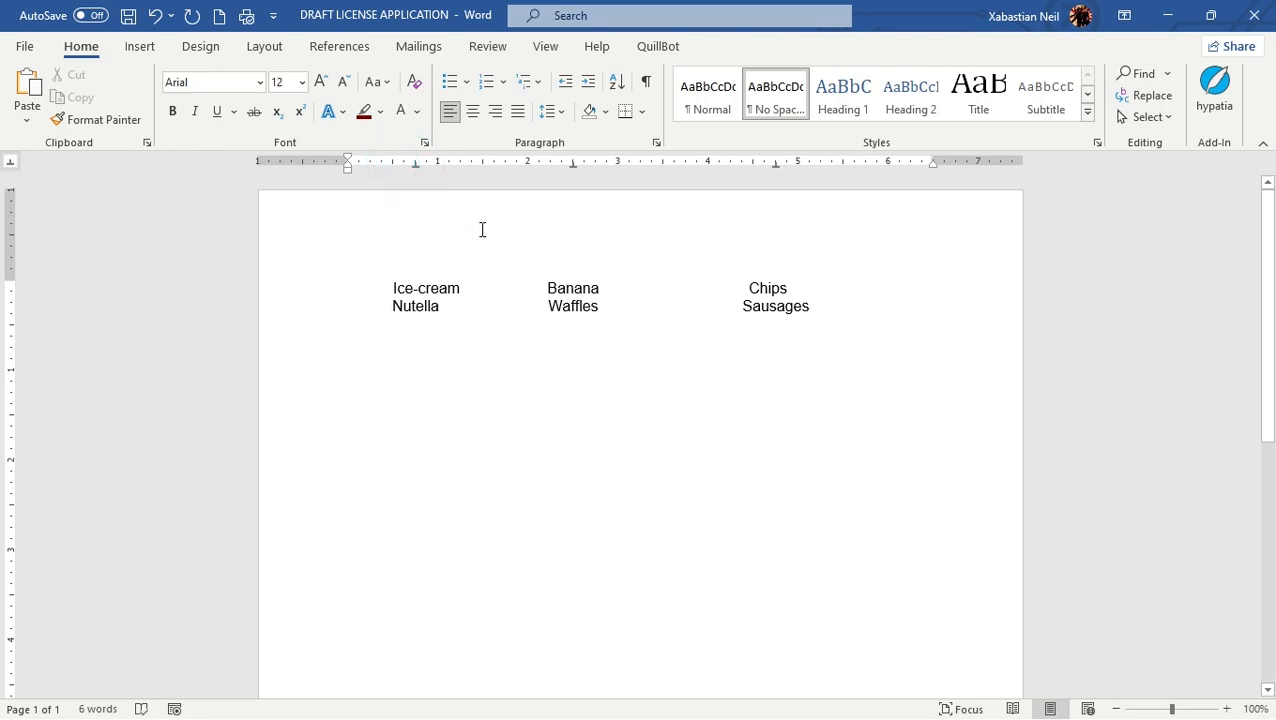
# Break the second line before Sausages and remove the tab in front of that word.
pyautogui.press('Return')
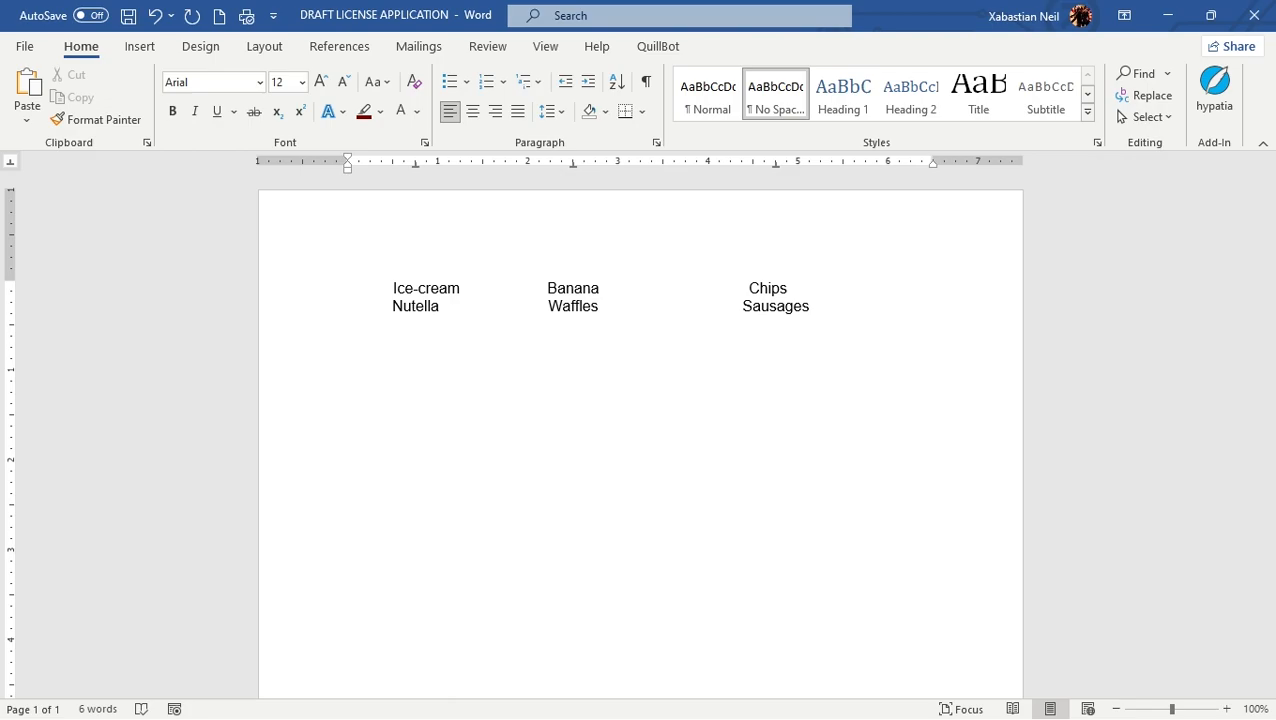
pyautogui.click(646, 298)
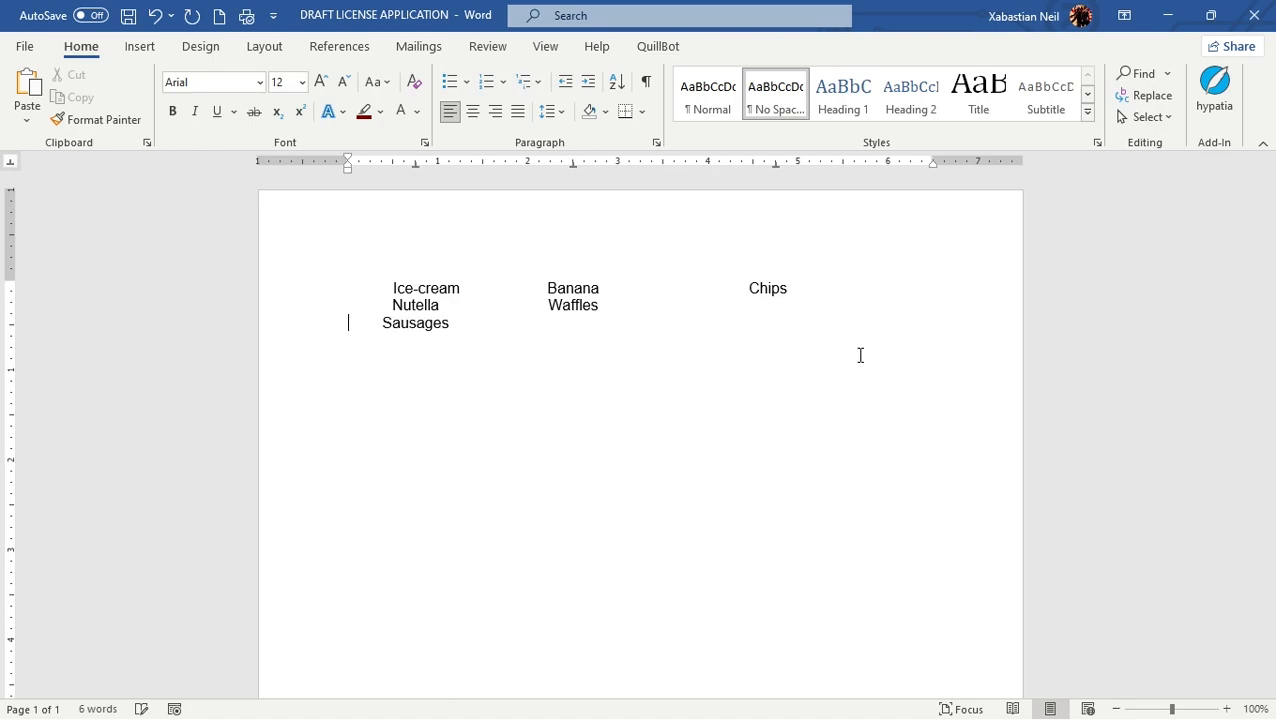
pyautogui.click(382, 323)
pyautogui.press('BackSpace')
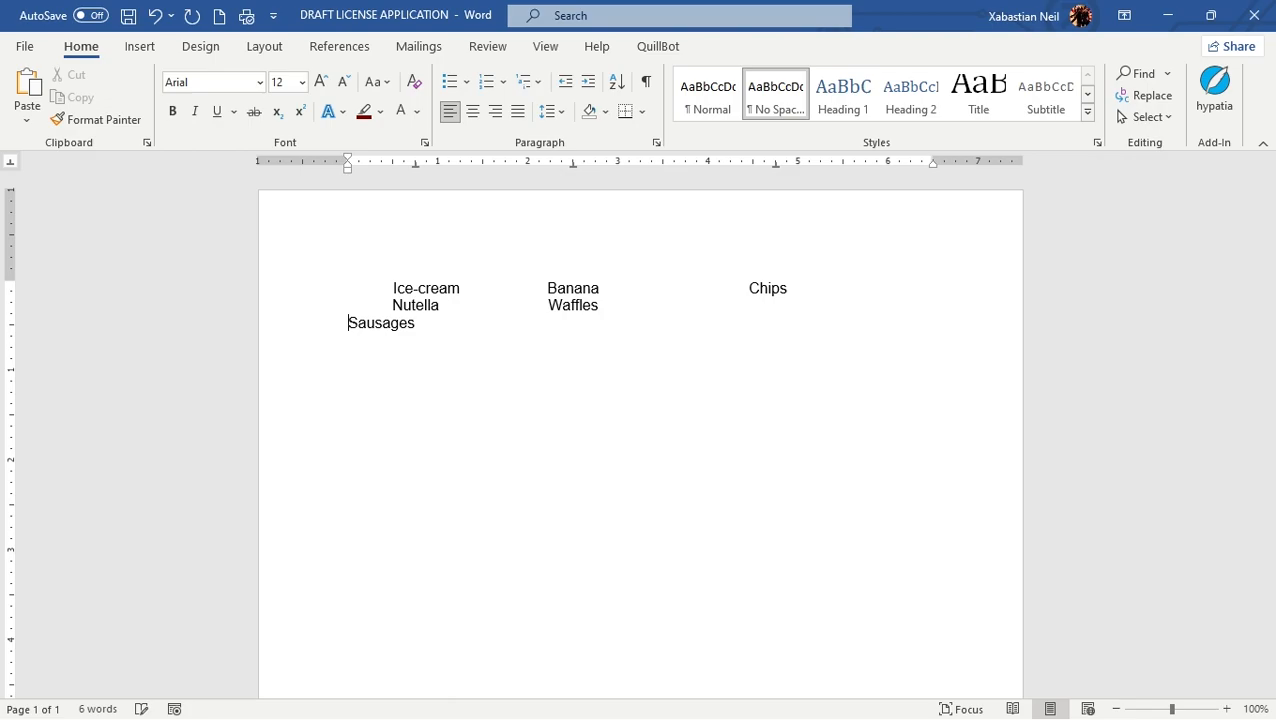
# Rejoin Sausages with the Nutella line and delete surplus spacing in front of it.
pyautogui.press('BackSpace')
pyautogui.press('BackSpace')
pyautogui.press('BackSpace')
pyautogui.press('BackSpace')
pyautogui.press('BackSpace')
pyautogui.press('BackSpace')
pyautogui.press('BackSpace')
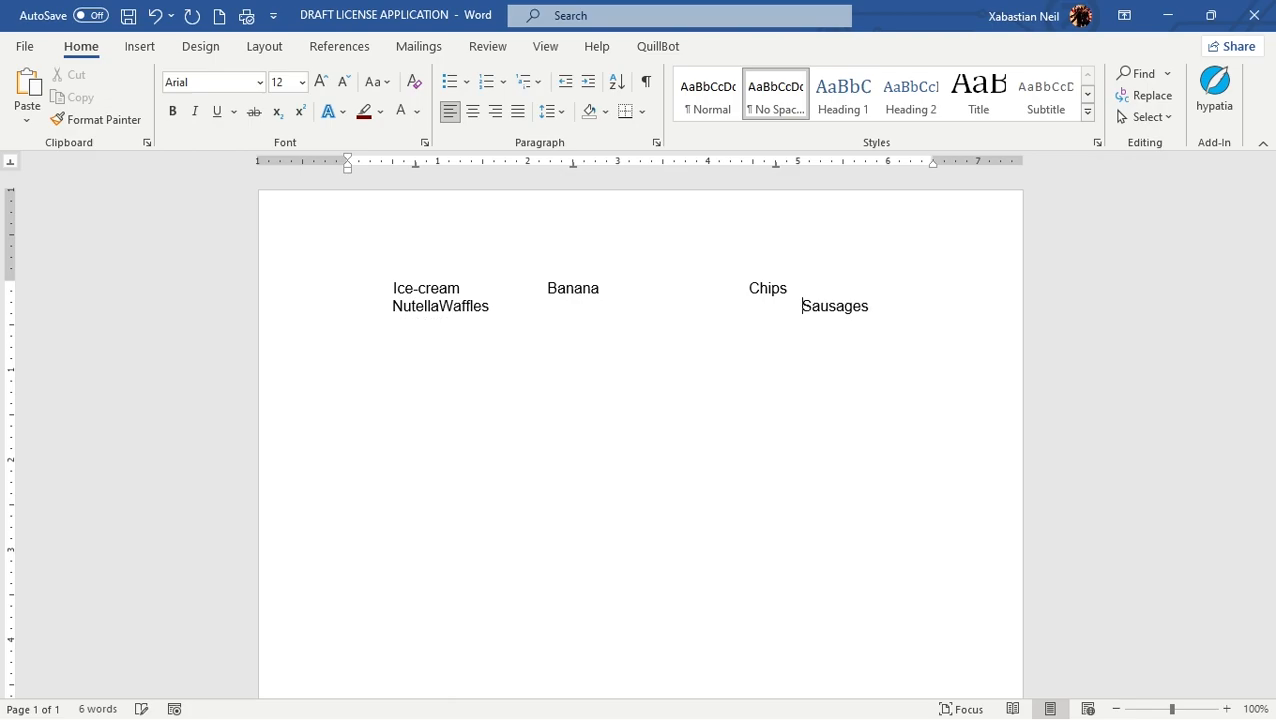
pyautogui.press('BackSpace')
pyautogui.press('BackSpace')
pyautogui.press('BackSpace')
pyautogui.press('BackSpace')
pyautogui.press('BackSpace')
pyautogui.press('BackSpace')
pyautogui.press('BackSpace')
pyautogui.press('BackSpace')
pyautogui.press('BackSpace')
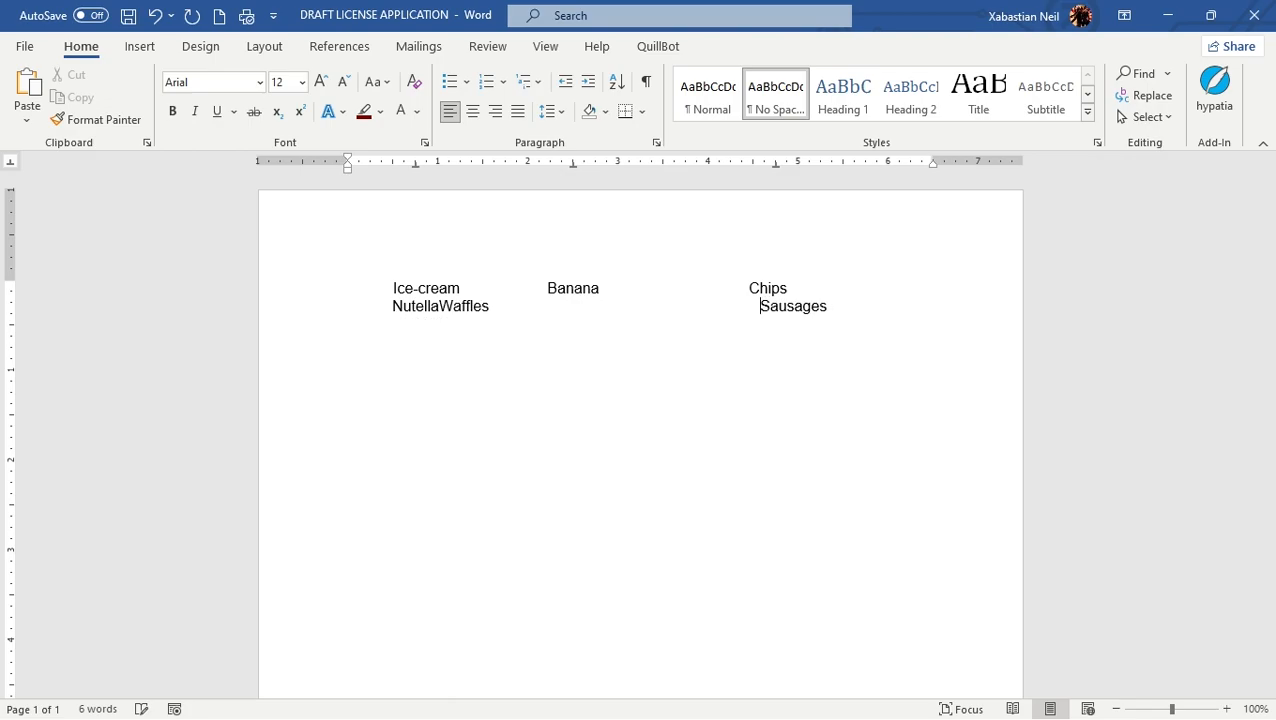
pyautogui.press('BackSpace')
pyautogui.press('BackSpace')
pyautogui.press('BackSpace')
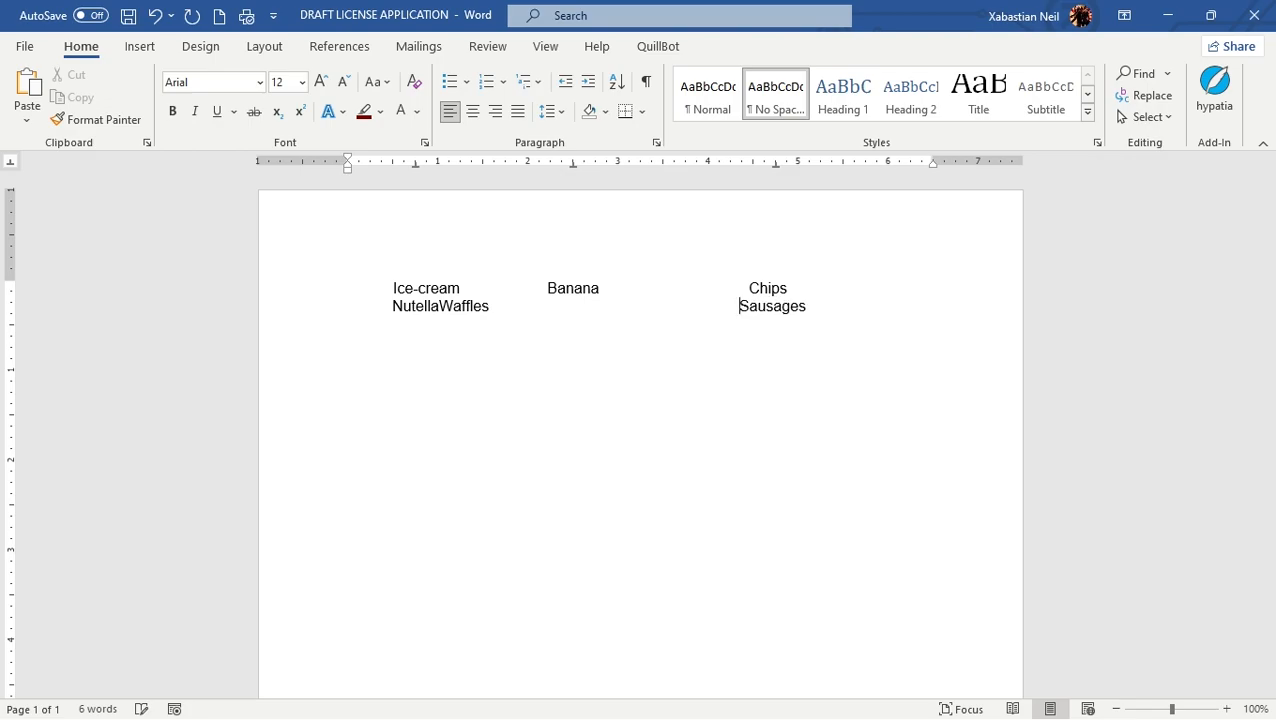
# Insert two tabs between Nutella and Waffles.
pyautogui.click(443, 306)
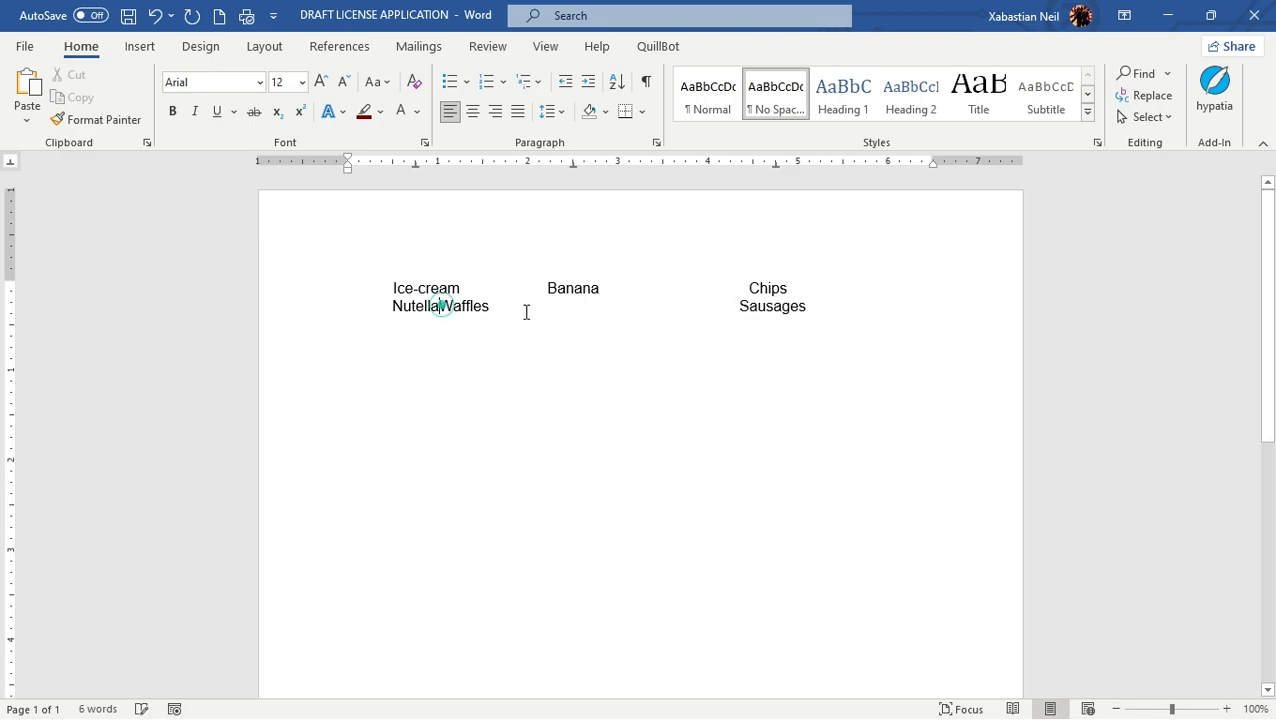
pyautogui.press('Tab')
pyautogui.press('Tab')
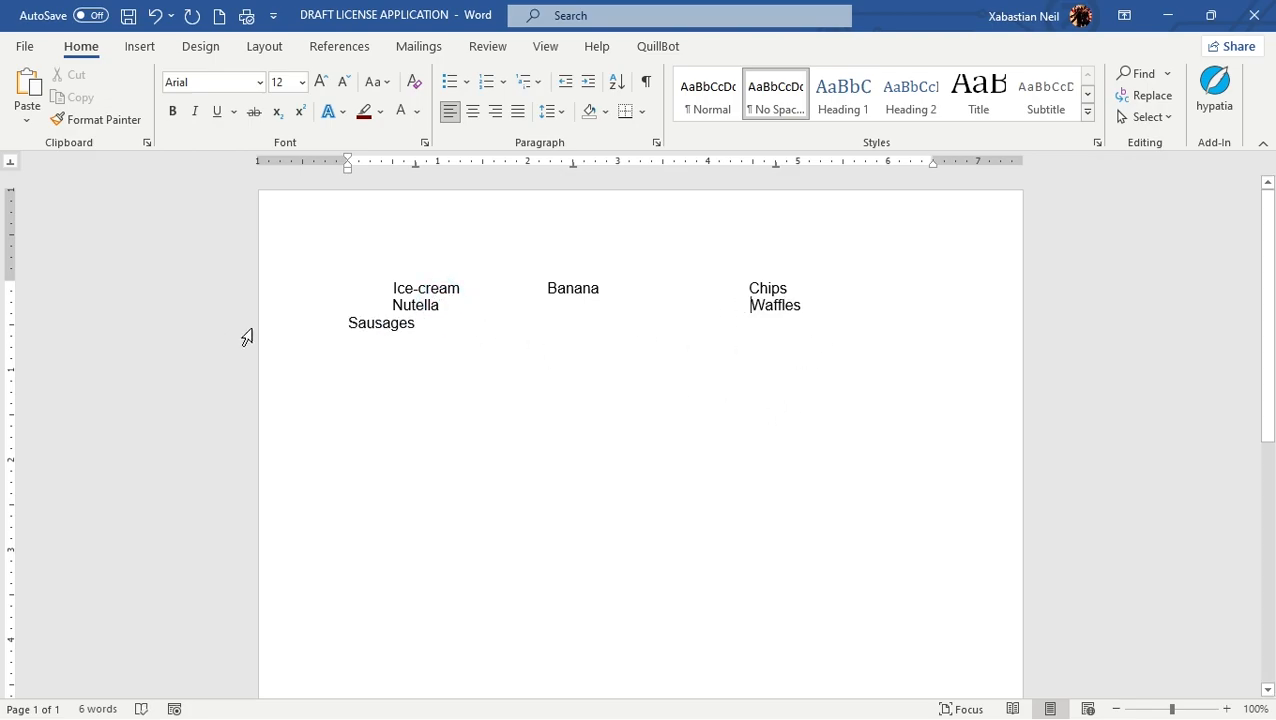
# Indent the wrapped Sausages line to the 2.5-inch tab stop.
pyautogui.click(349, 323)
pyautogui.press('Tab')
pyautogui.press('Tab')
pyautogui.press('Tab')
pyautogui.press('Tab')
pyautogui.press('Tab')
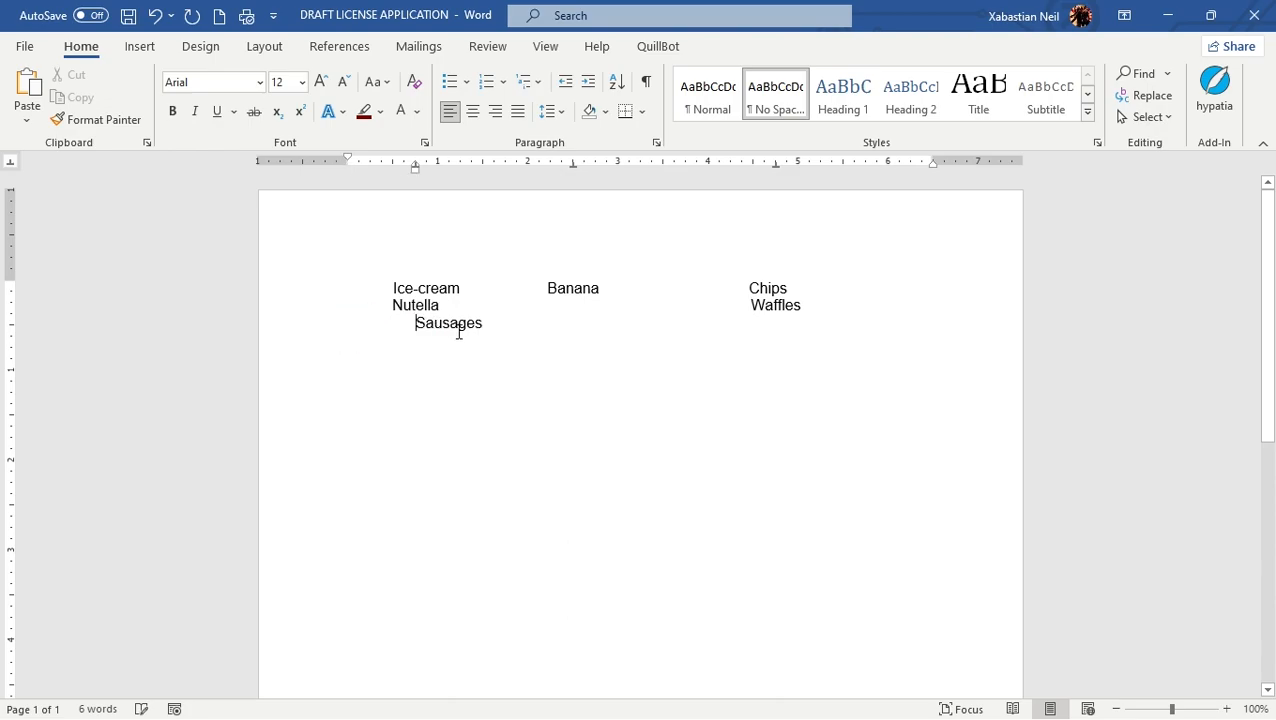
pyautogui.press('Tab')
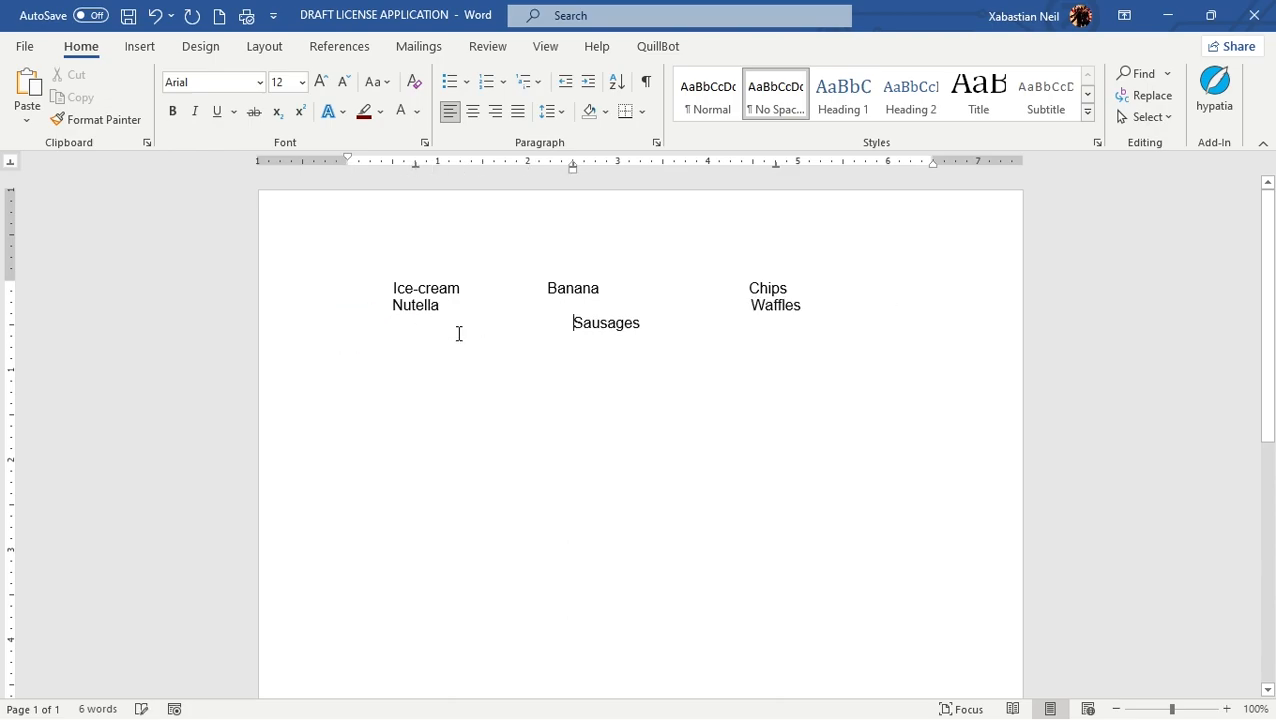
# Reduce the hanging indent of the Nutella paragraph to 1.5 inches and try an extra tab in front of Waffles.
pyautogui.press('BackSpace')
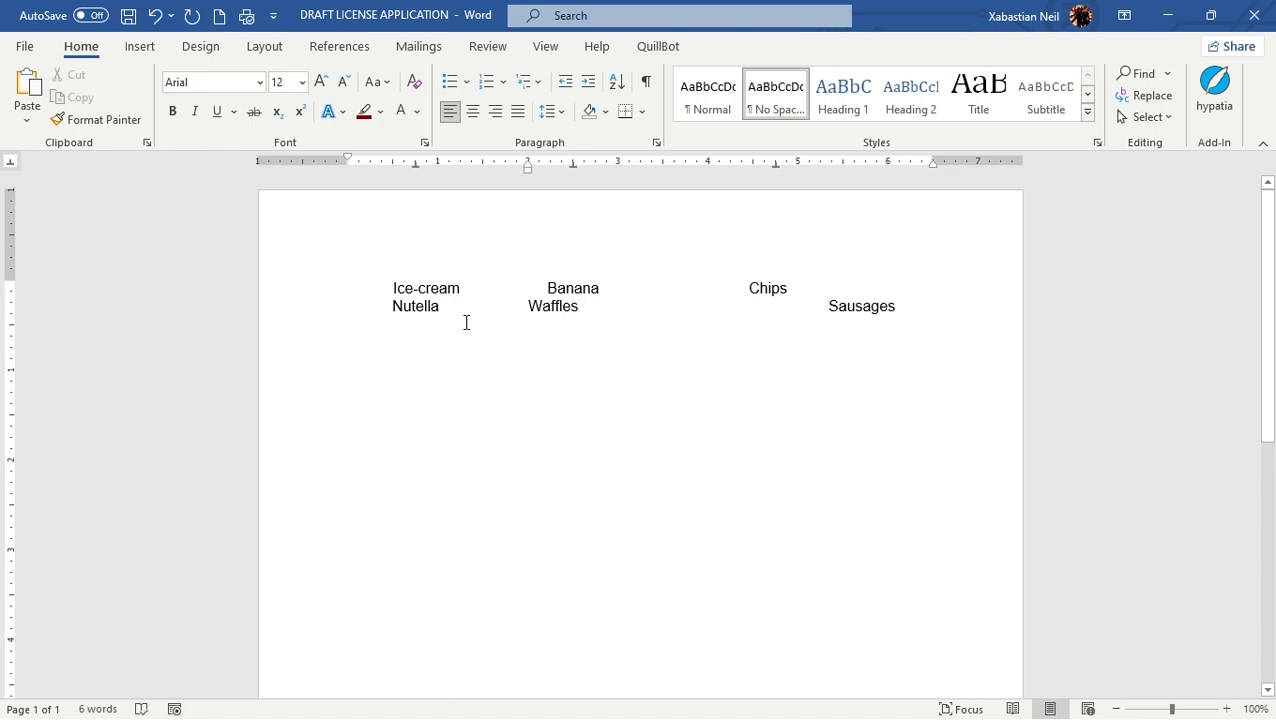
pyautogui.press('BackSpace')
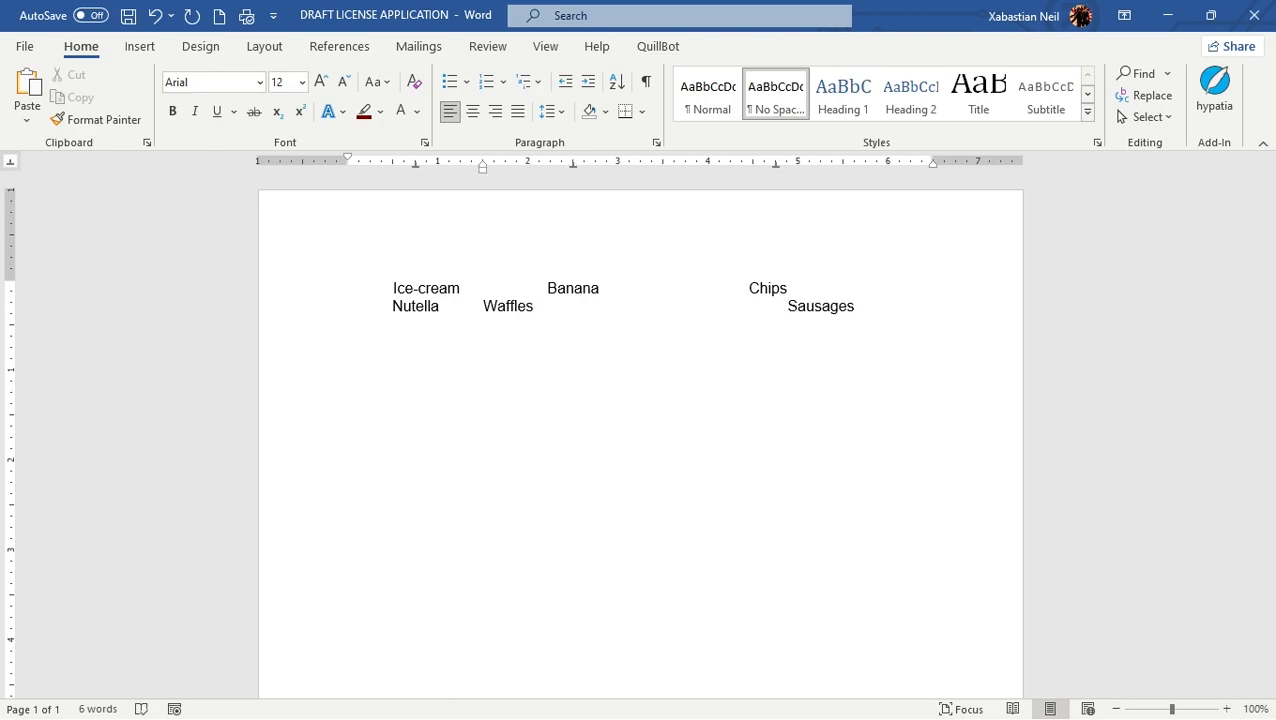
pyautogui.click(481, 313)
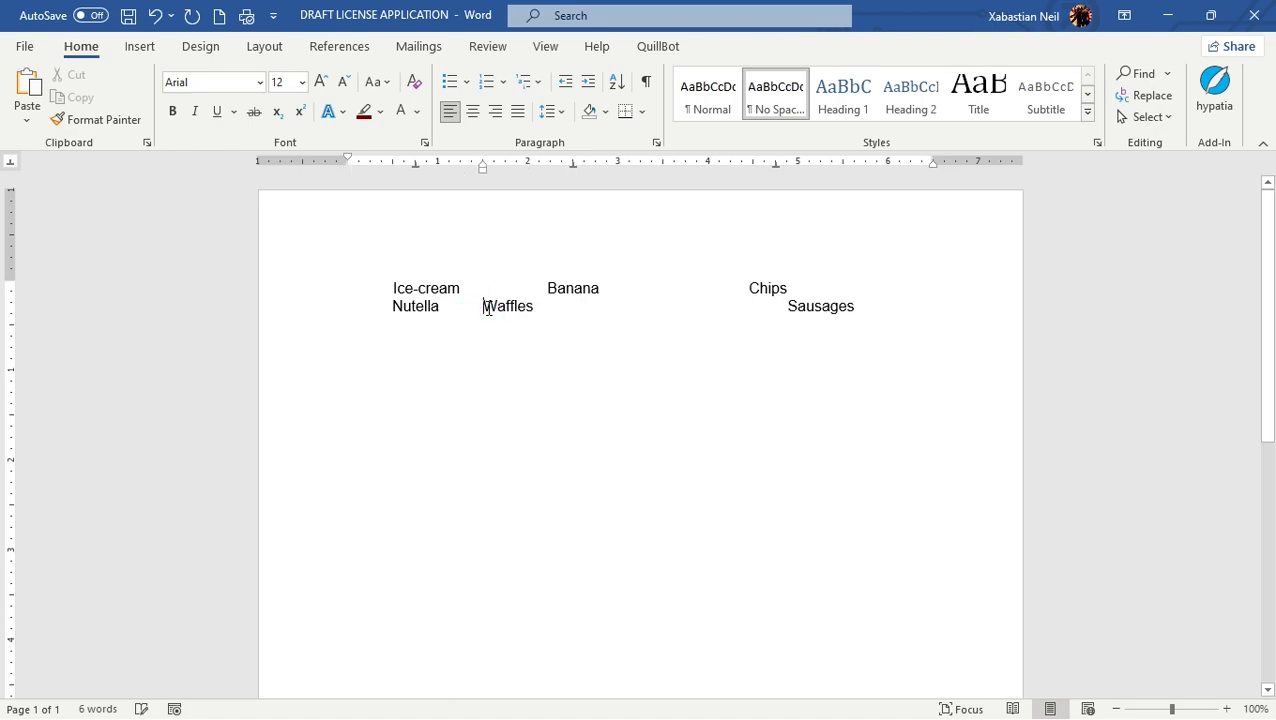
pyautogui.press('Tab')
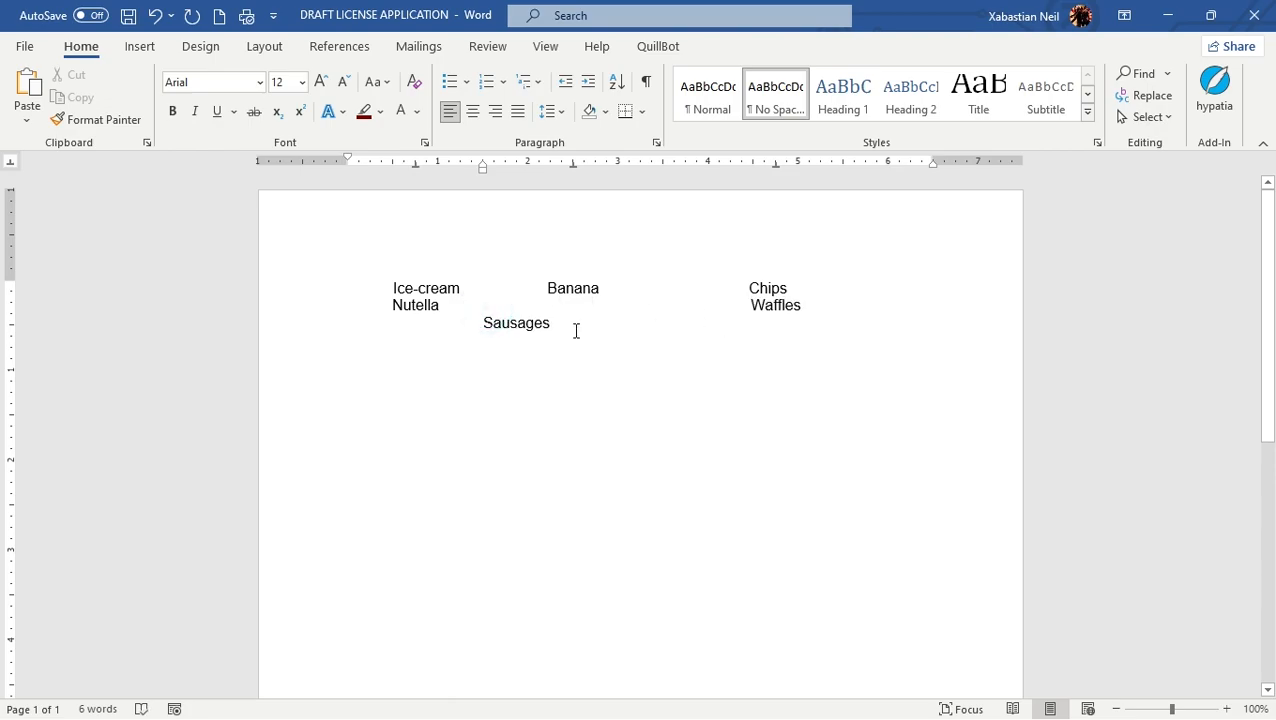
pyautogui.press('BackSpace')
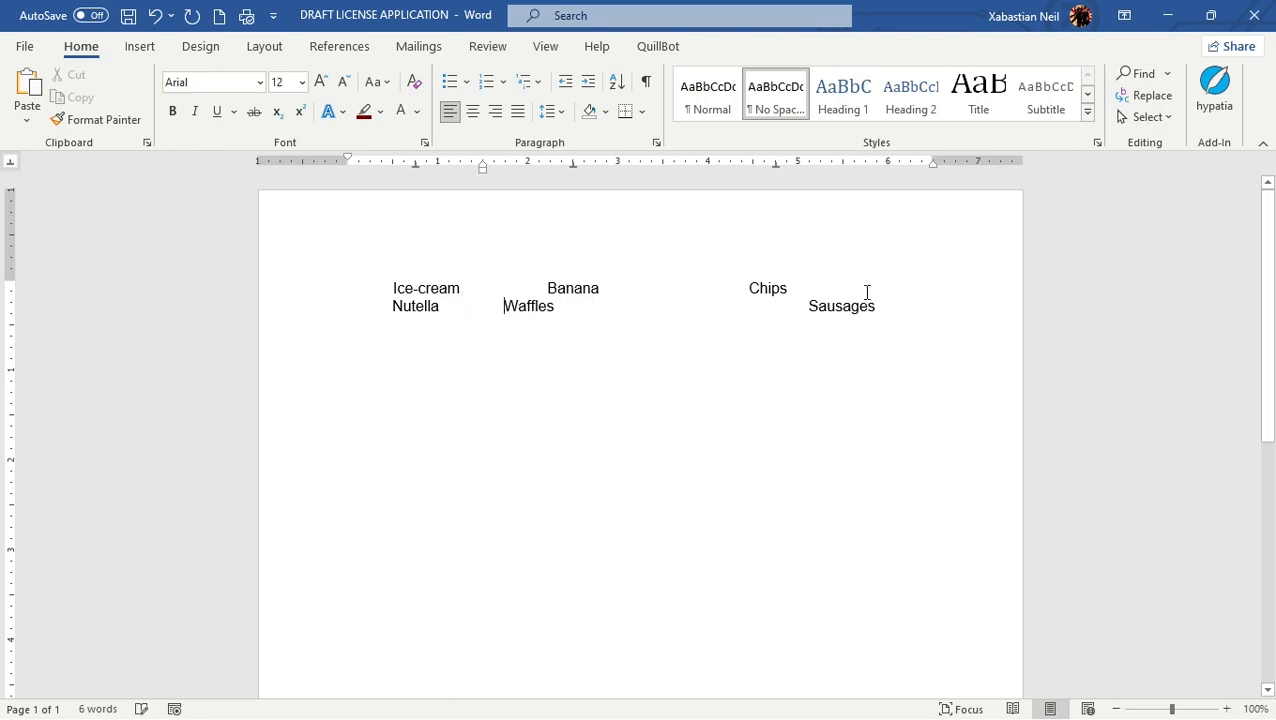
# Delete the surplus spaces between Waffles and Sausages.
pyautogui.click(810, 306)
pyautogui.press('BackSpace')
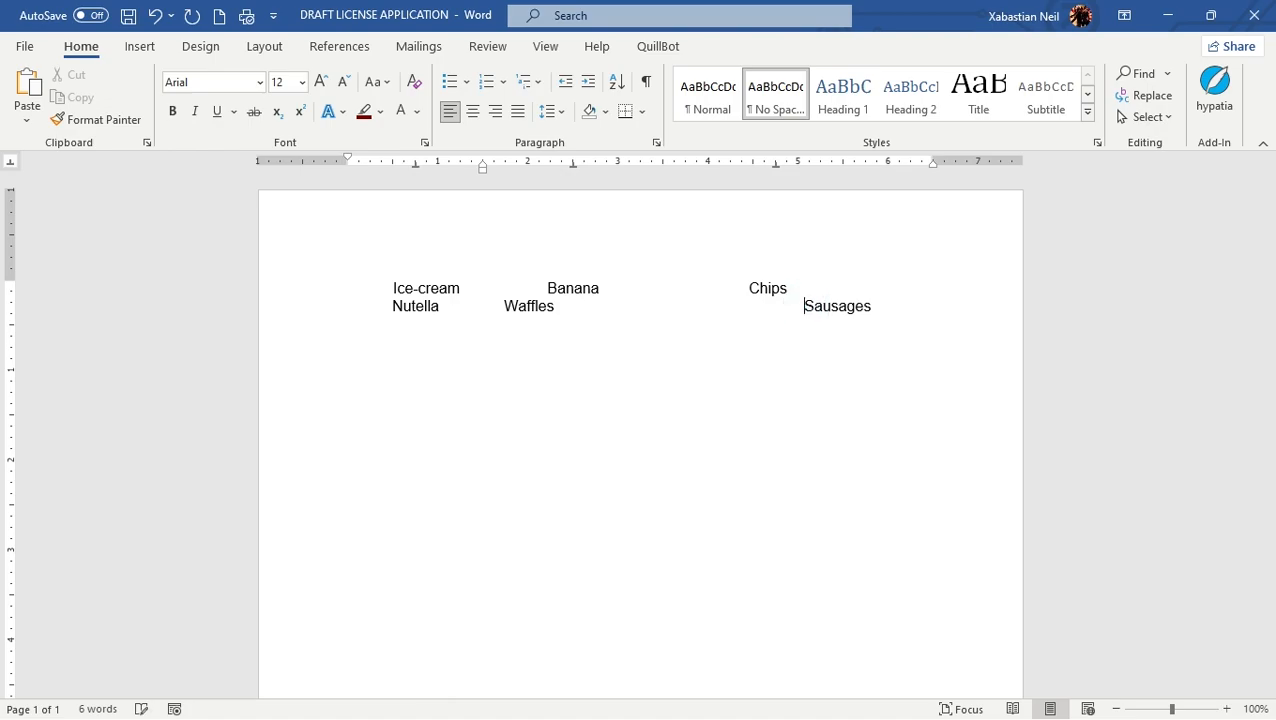
pyautogui.press('BackSpace')
pyautogui.press('BackSpace')
pyautogui.press('BackSpace')
pyautogui.press('BackSpace')
pyautogui.press('BackSpace')
pyautogui.press('BackSpace')
pyautogui.press('BackSpace')
pyautogui.press('BackSpace')
pyautogui.press('BackSpace')
pyautogui.press('BackSpace')
pyautogui.press('BackSpace')
pyautogui.press('BackSpace')
pyautogui.press('BackSpace')
# Shift Waffles under Banana with spaces and delete more spaces in front of Sausages to bring it under Chips.
pyautogui.click(505, 308)
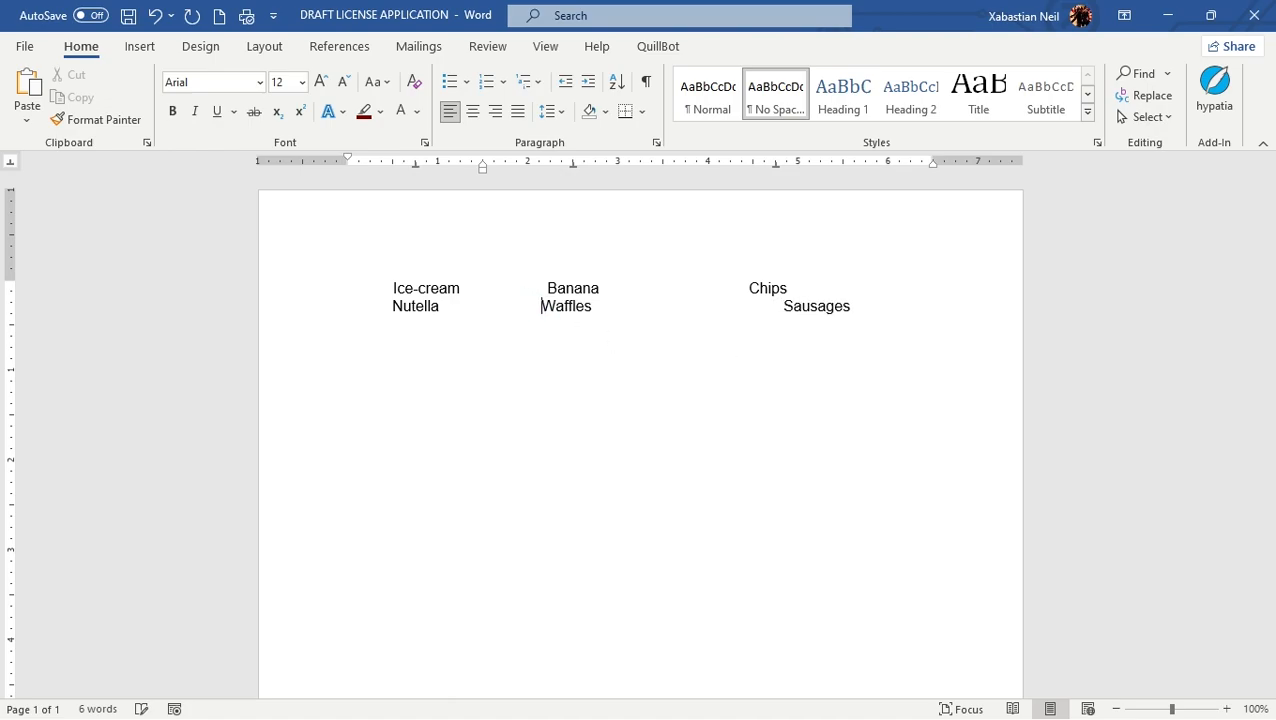
pyautogui.click(790, 296)
pyautogui.press('BackSpace')
pyautogui.press('BackSpace')
pyautogui.press('BackSpace')
pyautogui.press('BackSpace')
pyautogui.press('BackSpace')
pyautogui.press('BackSpace')
pyautogui.press('BackSpace')
pyautogui.press('BackSpace')
pyautogui.press('BackSpace')
pyautogui.press('BackSpace')
pyautogui.press('BackSpace')
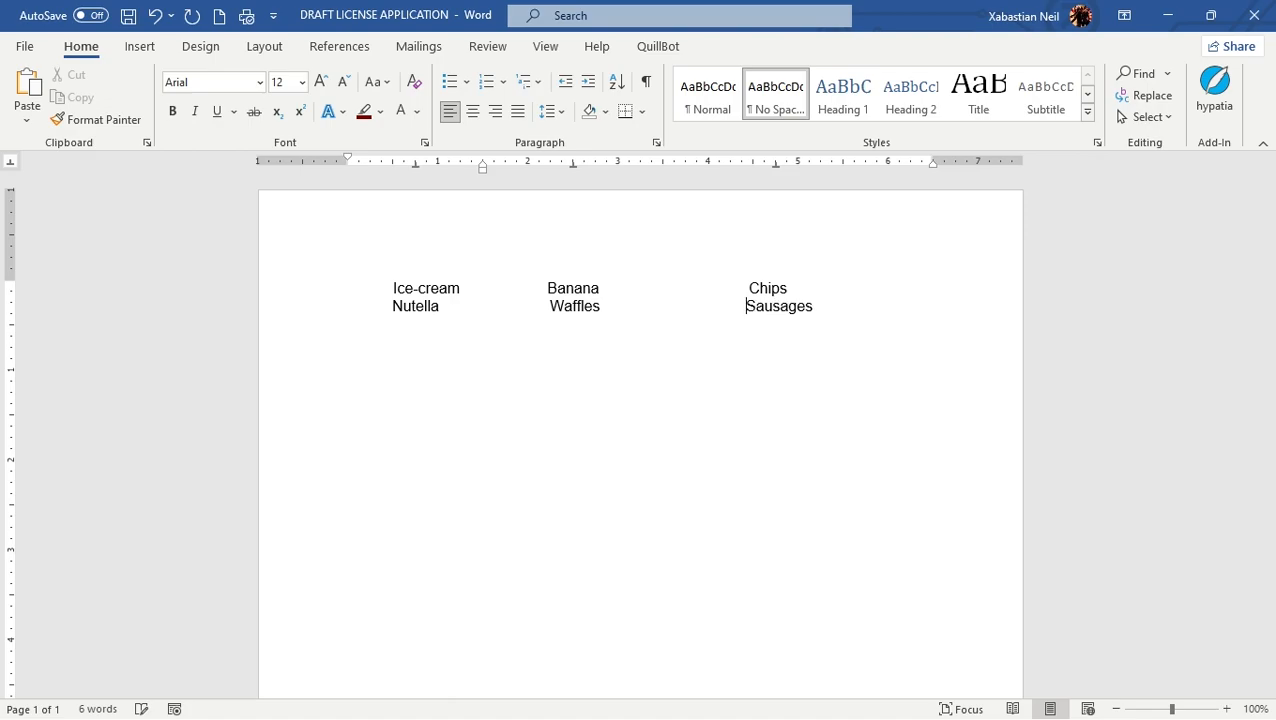
# Fine-tune the spacing in front of Waffles so it sits centered under Banana.
pyautogui.click(815, 362)
pyautogui.click(545, 305)
pyautogui.press('BackSpace')
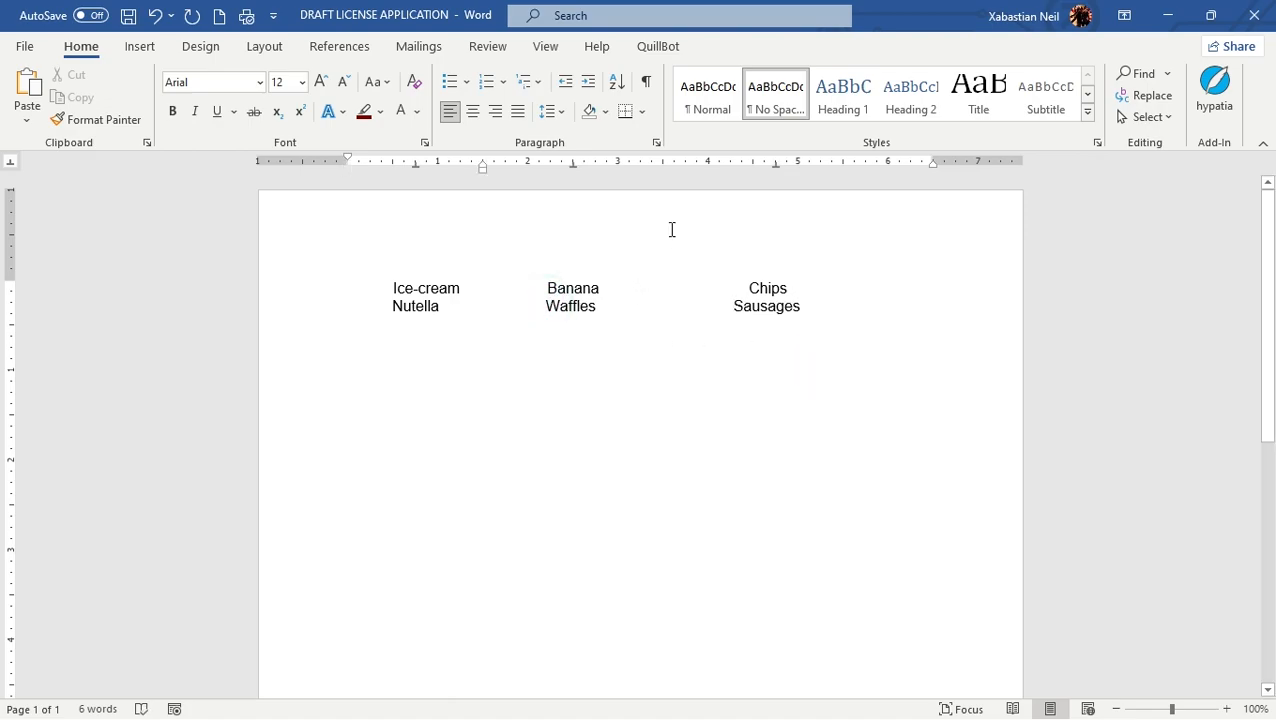
pyautogui.click(646, 292)
pyautogui.click(537, 314)
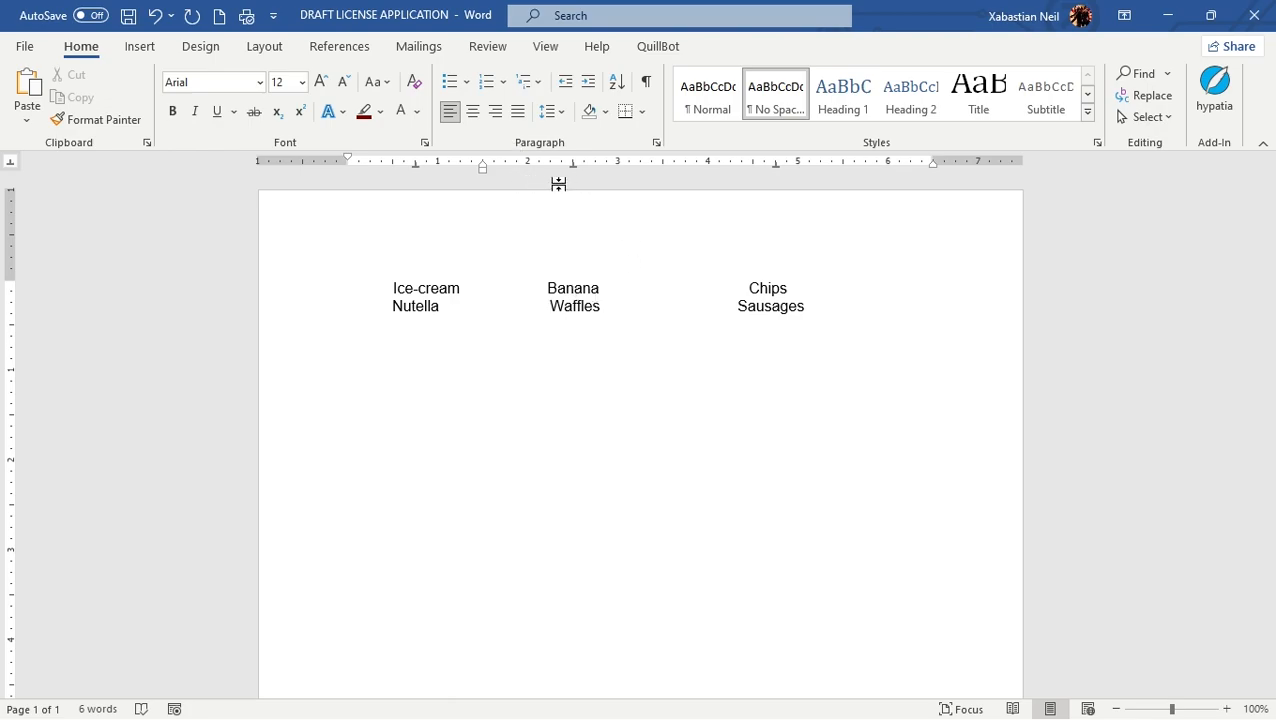
pyautogui.moveTo(480, 168)
pyautogui.mouseDown()
pyautogui.moveTo(350, 178)
pyautogui.moveTo(521, 191)
pyautogui.moveTo(482, 194)
pyautogui.moveTo(510, 174)
pyautogui.moveTo(601, 174)
pyautogui.moveTo(485, 173)
pyautogui.mouseUp()
# Add a third line below Nutella with the tab-separated entries Hgsdhj and swhsdh, and tab to its third column.
pyautogui.click(812, 307)
pyautogui.click(809, 305)
pyautogui.press('Return')
pyautogui.write('hgsdhj')
pyautogui.press('Tab')
pyautogui.write('swhsdh')
pyautogui.press('Tab')
pyautogui.write('1ghasdghj')
pyautogui.press('BackSpace')
pyautogui.press('BackSpace')
pyautogui.press('BackSpace')
pyautogui.press('BackSpace')
pyautogui.press('BackSpace')
pyautogui.press('BackSpace')
pyautogui.press('BackSpace')
pyautogui.press('BackSpace')
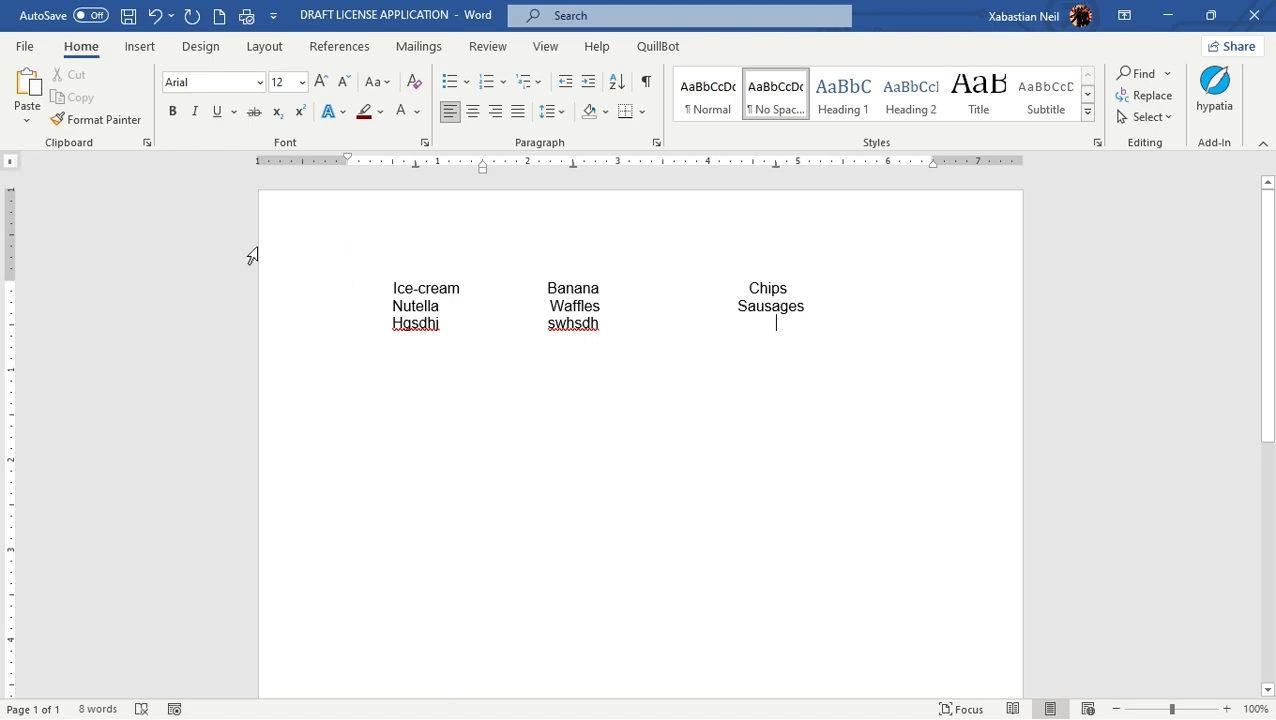
# Enter 151.123 in the third column of the new line and set a decimal tab stop at about 4.9 inches.
pyautogui.click(11, 164)
pyautogui.click(11, 164)
pyautogui.click(11, 164)
pyautogui.write('151.123')
pyautogui.click(788, 166)
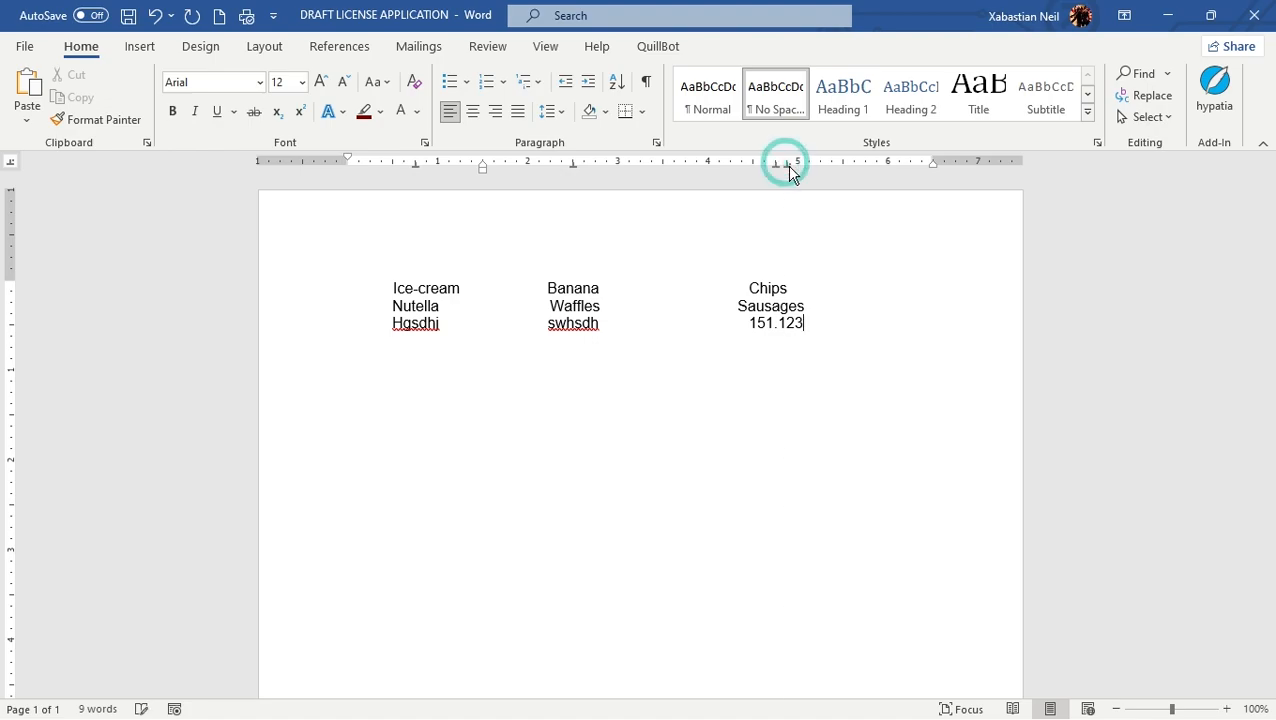
# Replace the decimals of 151.123 with .3216 set off by a tab, and enter .562347 aligned beneath it.
pyautogui.click(806, 327)
pyautogui.press('BackSpace')
pyautogui.press('BackSpace')
pyautogui.press('BackSpace')
pyautogui.press('BackSpace')
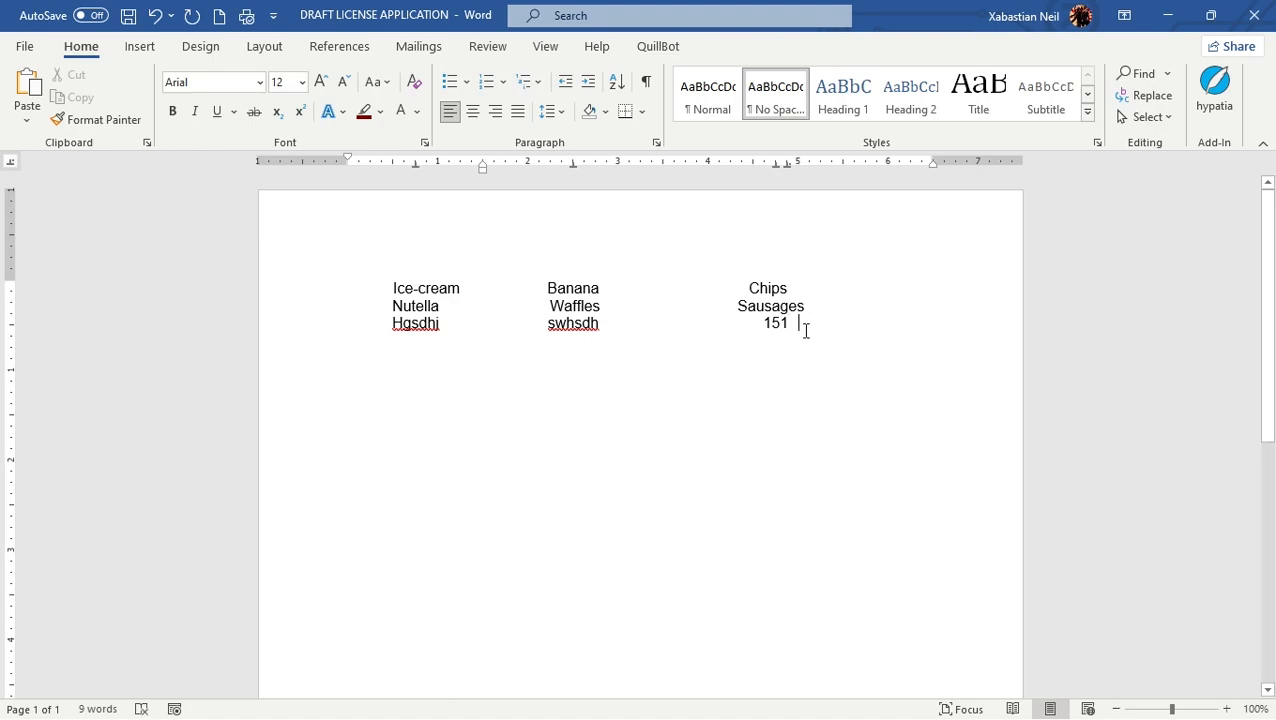
pyautogui.write('.e')
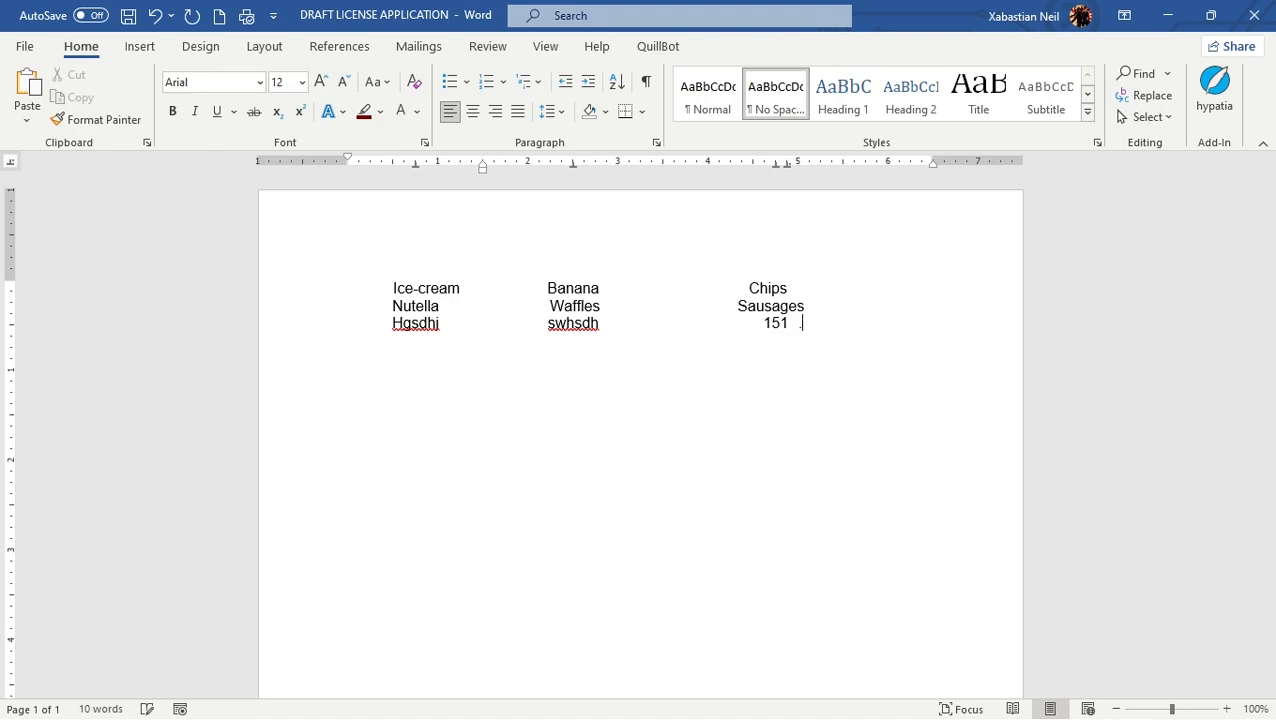
pyautogui.write('3216')
pyautogui.write('562347')
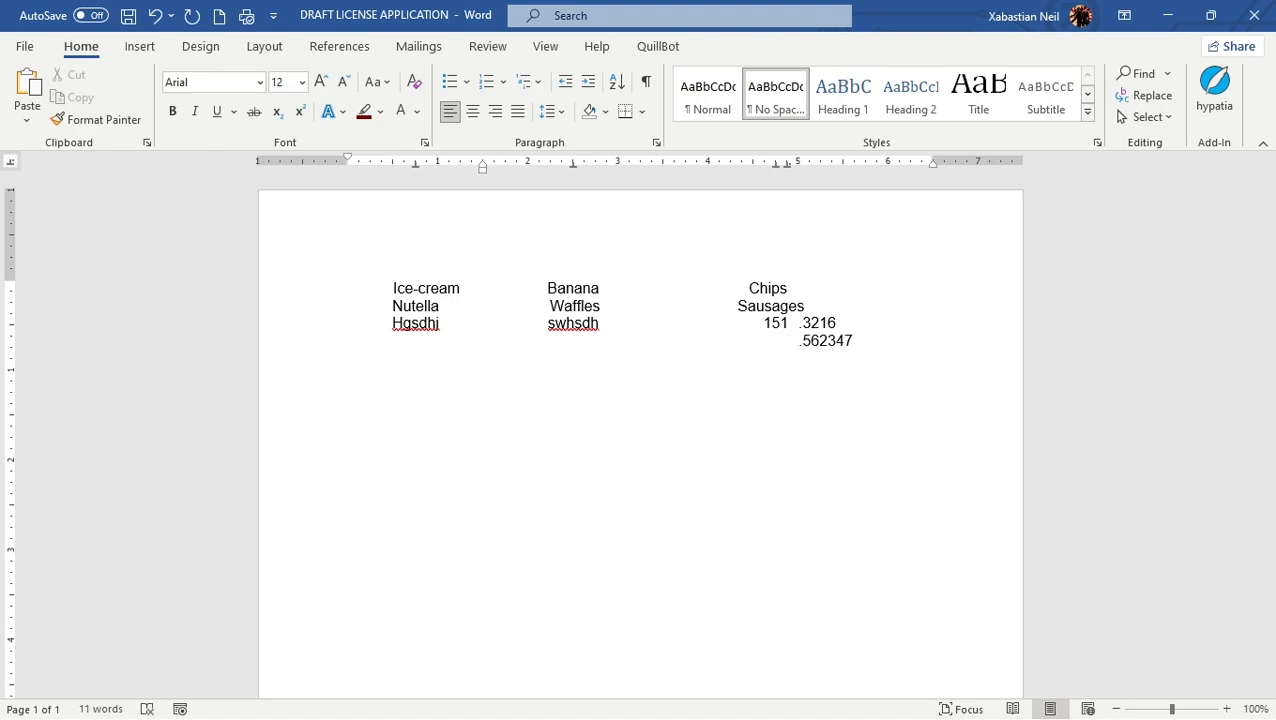
# Delete all the sample text from the page.
pyautogui.press('BackSpace')
pyautogui.press('BackSpace')
pyautogui.press('BackSpace')
pyautogui.press('BackSpace')
pyautogui.press('BackSpace')
pyautogui.press('BackSpace')
pyautogui.press('BackSpace')
pyautogui.press('BackSpace')
pyautogui.press('BackSpace')
pyautogui.press('BackSpace')
pyautogui.press('BackSpace')
pyautogui.press('BackSpace')
pyautogui.press('BackSpace')
pyautogui.press('BackSpace')
pyautogui.press('BackSpace')
pyautogui.press('BackSpace')
pyautogui.press('BackSpace')
pyautogui.press('BackSpace')
pyautogui.press('BackSpace')
pyautogui.press('BackSpace')
pyautogui.press('BackSpace')
pyautogui.press('BackSpace')
pyautogui.press('BackSpace')
pyautogui.press('BackSpace')
pyautogui.press('BackSpace')
pyautogui.press('BackSpace')
pyautogui.press('BackSpace')
pyautogui.press('BackSpace')
pyautogui.press('BackSpace')
pyautogui.press('BackSpace')
pyautogui.press('BackSpace')
pyautogui.press('BackSpace')
pyautogui.press('BackSpace')
pyautogui.press('BackSpace')
pyautogui.press('BackSpace')
pyautogui.press('BackSpace')
pyautogui.press('BackSpace')
pyautogui.press('BackSpace')
pyautogui.press('BackSpace')
pyautogui.press('BackSpace')
pyautogui.press('BackSpace')
pyautogui.press('BackSpace')
pyautogui.press('BackSpace')
pyautogui.press('BackSpace')
pyautogui.press('BackSpace')
pyautogui.press('BackSpace')
pyautogui.press('BackSpace')
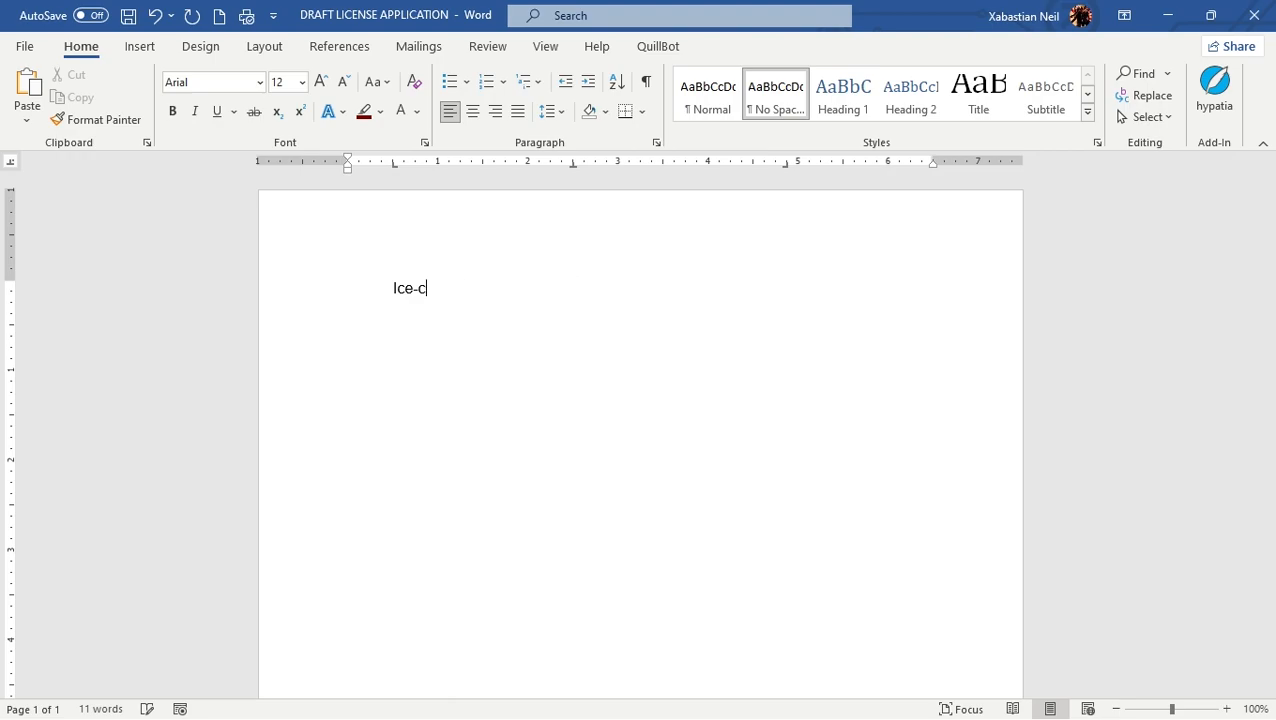
# Remove the tab stops at about 0.5, 2.5 and 4.9 inches from the ruler.
pyautogui.click(395, 168)
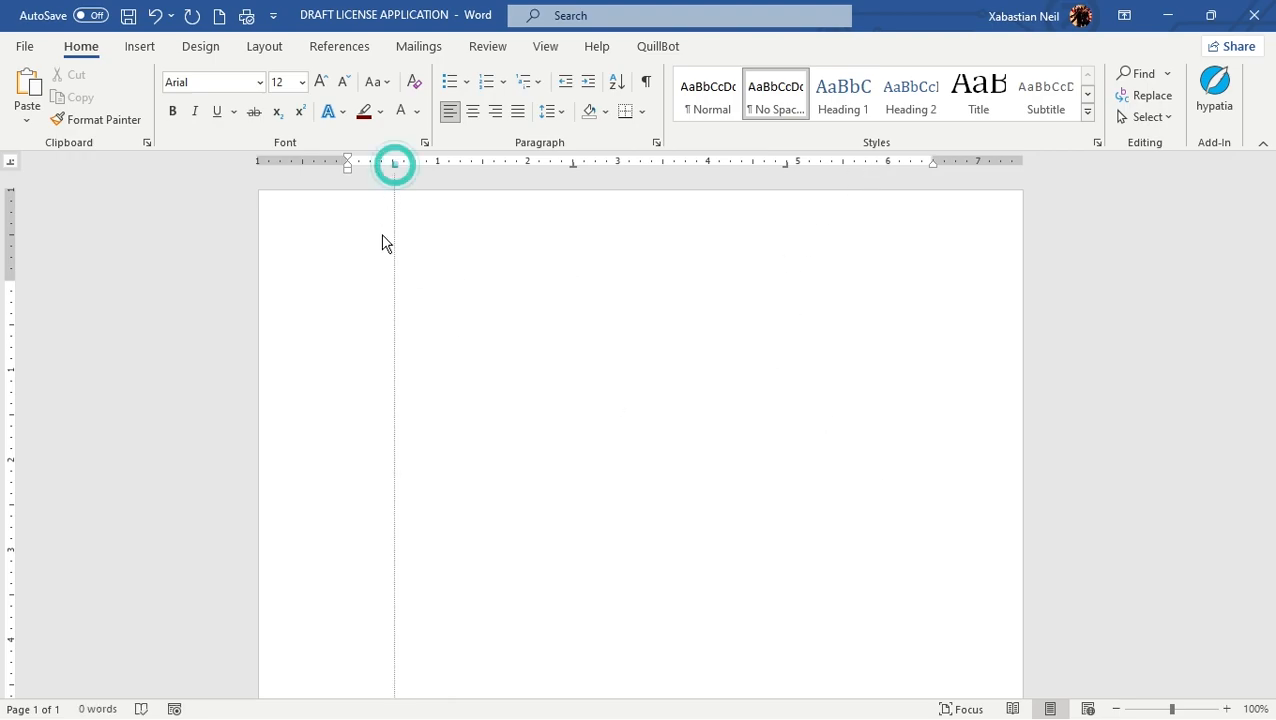
pyautogui.click(394, 166)
pyautogui.click(393, 165)
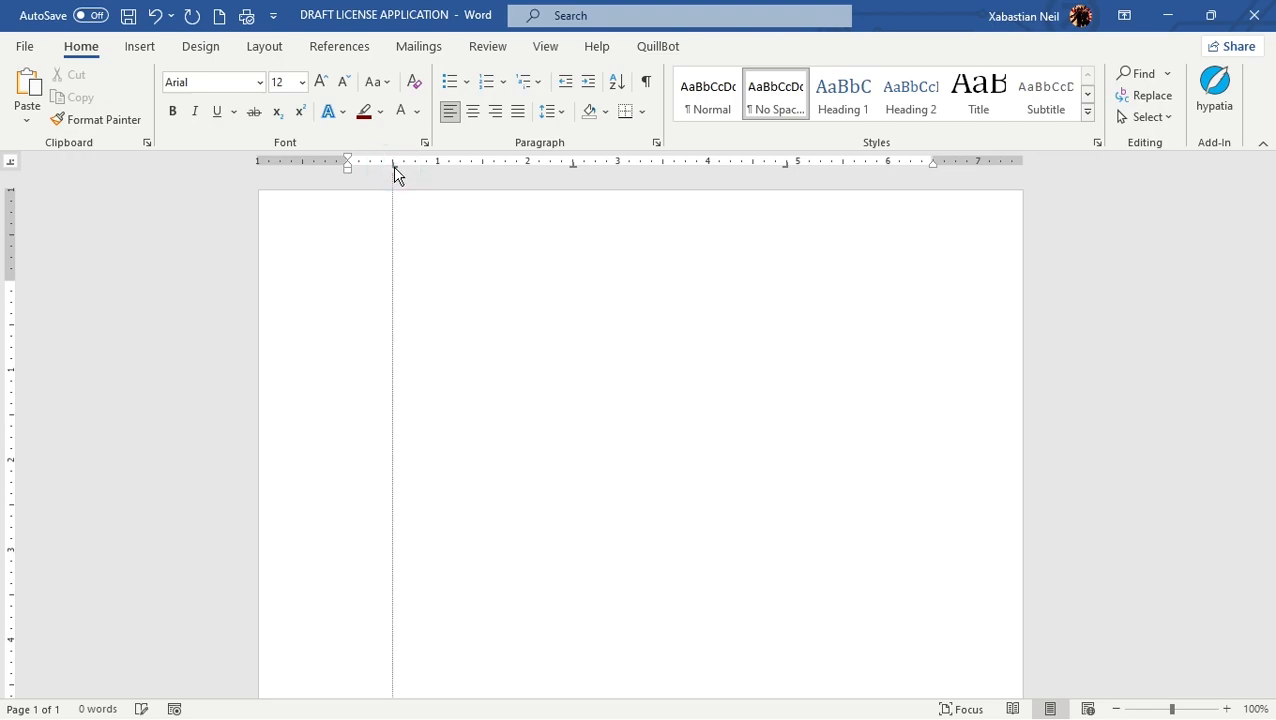
pyautogui.click(572, 168)
pyautogui.moveTo(785, 166); pyautogui.dragTo(803, 305)
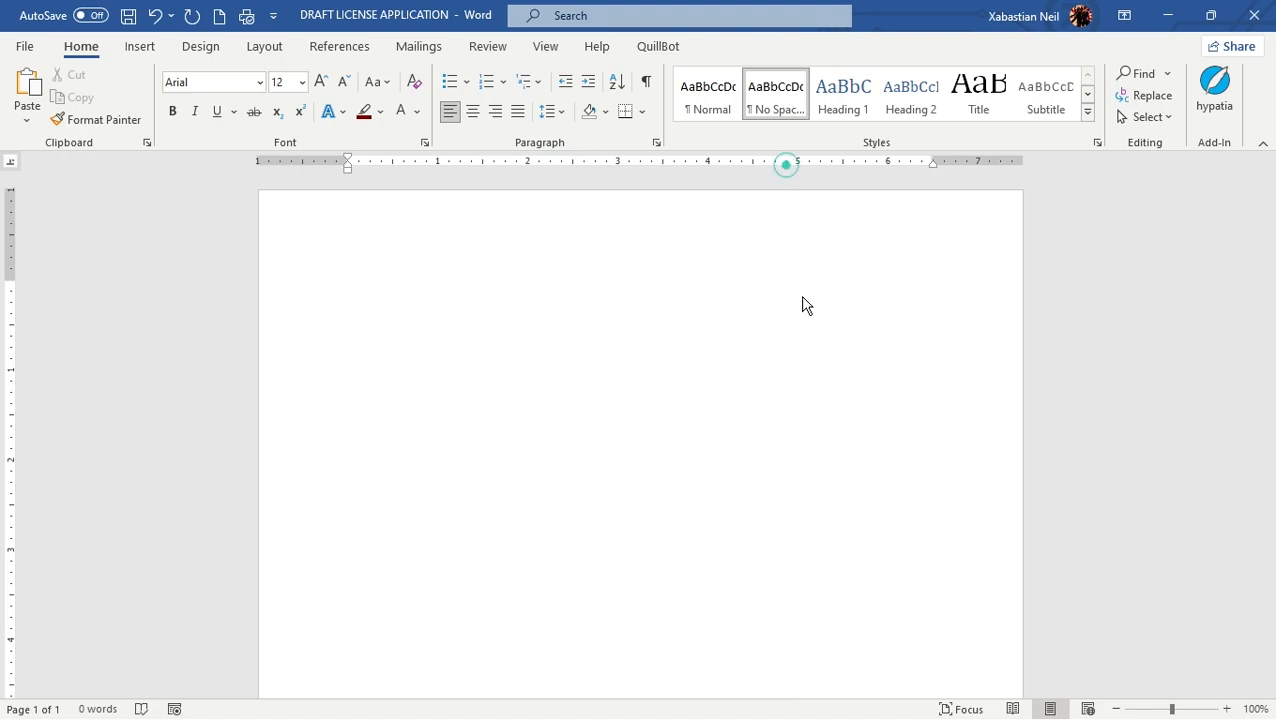